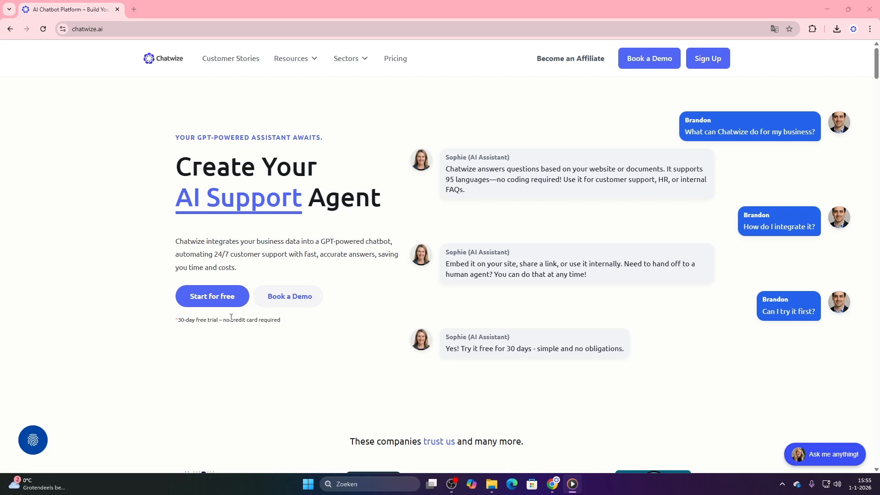
Start the free Chatwize trial, enter the account, and open the overview of all chatbots
{"action": "left_click", "coordinate": [233, 303]}
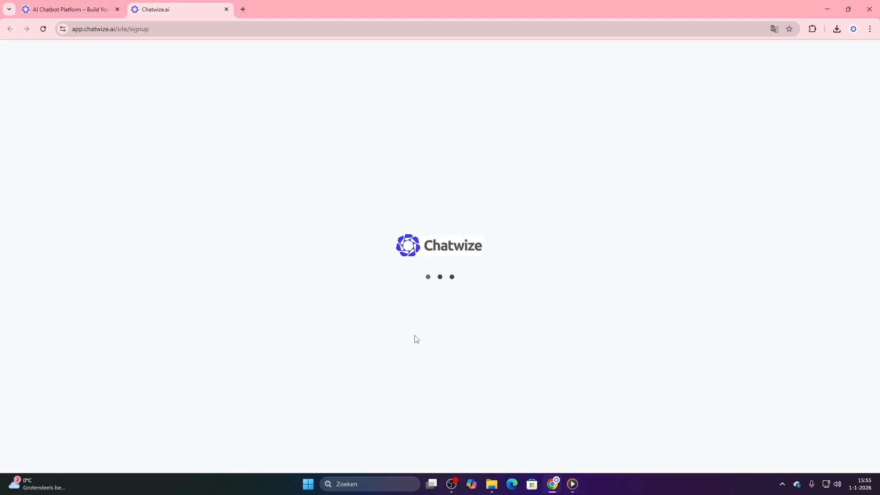
{"action": "left_click", "coordinate": [479, 370]}
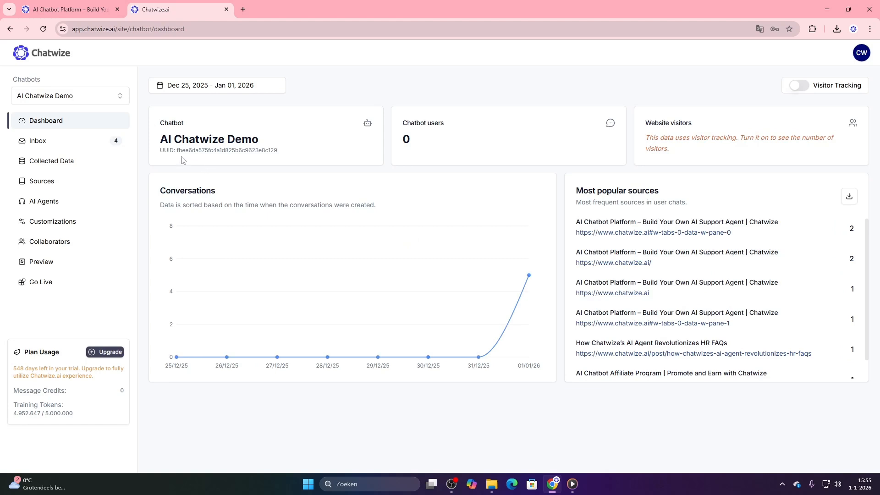
{"action": "left_click", "coordinate": [72, 97]}
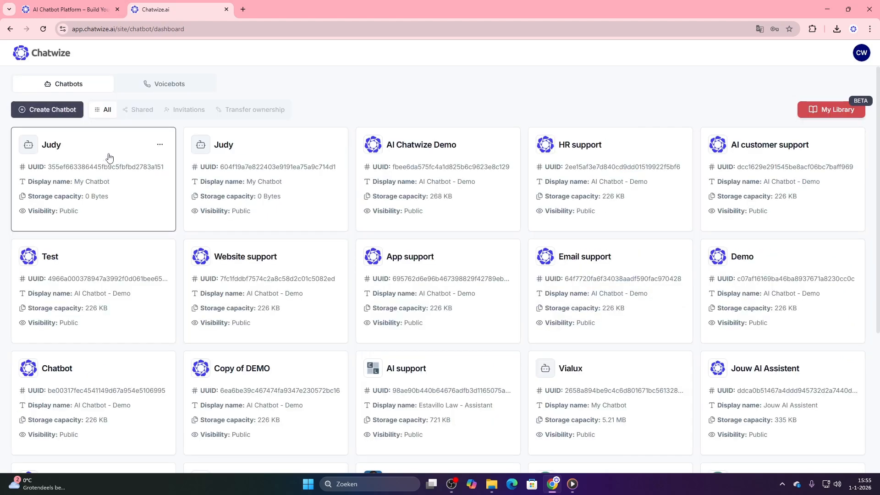
Create a new chatbot with the Client Champion persona Judy, keeping its default greeting
{"action": "left_click", "coordinate": [65, 112]}
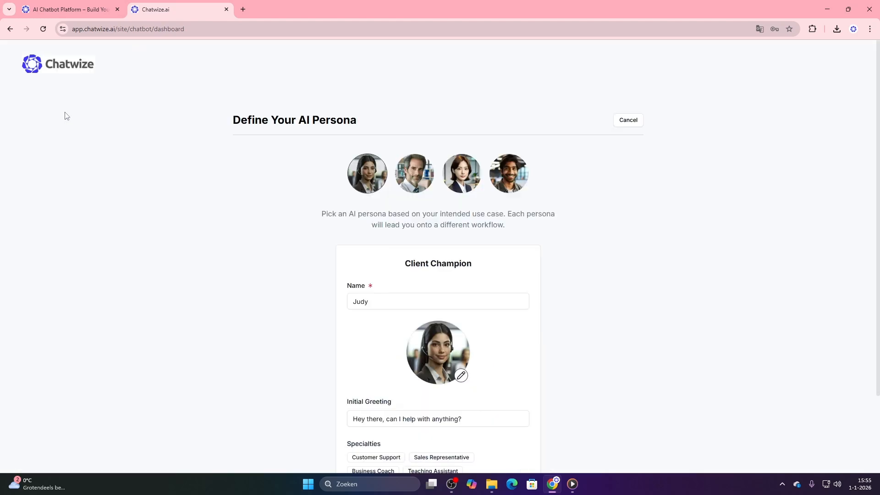
{"action": "scroll", "coordinate": [293, 202], "scroll_direction": "down", "scroll_amount": 3}
{"action": "scroll", "coordinate": [308, 203], "scroll_direction": "up", "scroll_amount": 1}
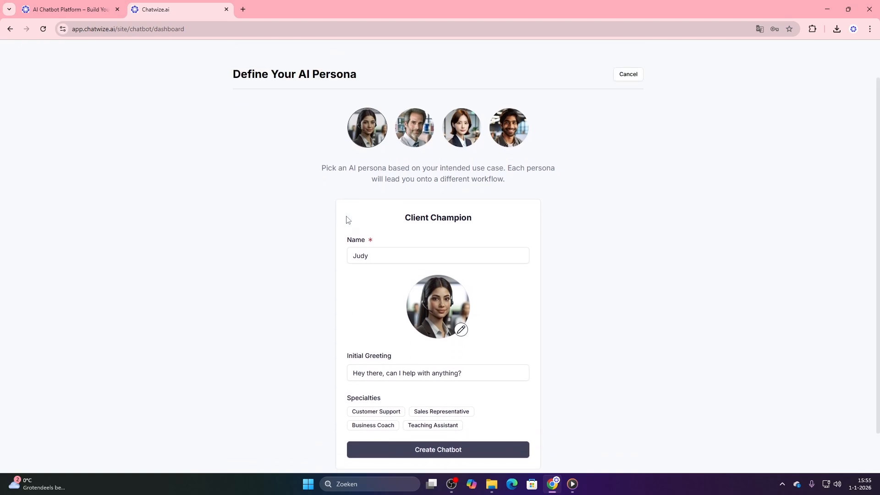
{"action": "left_click", "coordinate": [476, 456]}
Set the represented company to Chatwize.ai, enter the support team's e-mail address, and continue the setup
{"action": "left_click", "coordinate": [317, 262]}
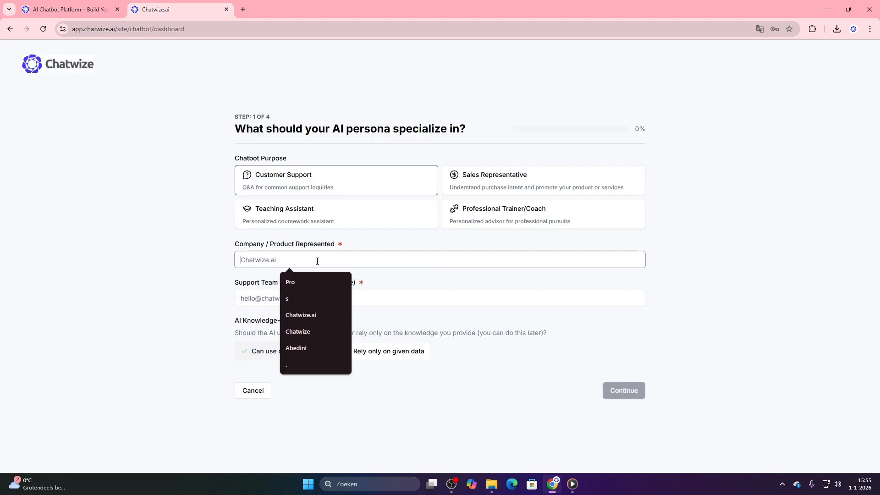
{"action": "left_click", "coordinate": [326, 315]}
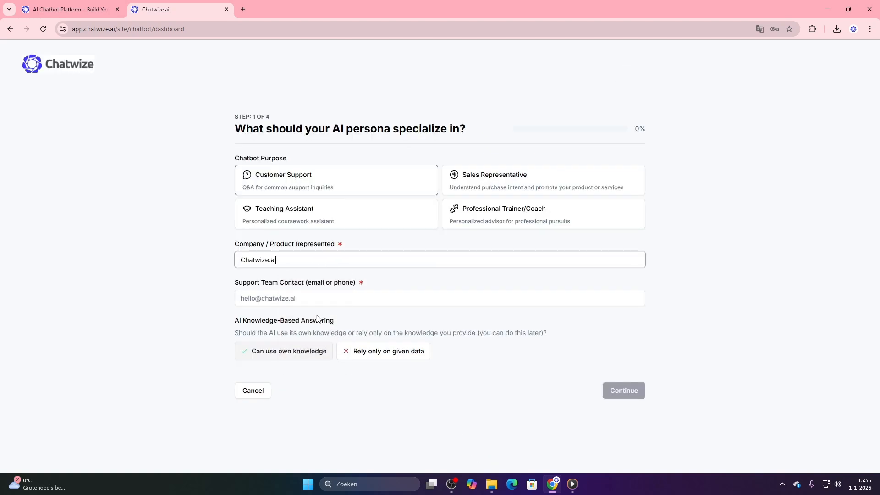
{"action": "left_click", "coordinate": [300, 298]}
{"action": "left_click", "coordinate": [316, 321]}
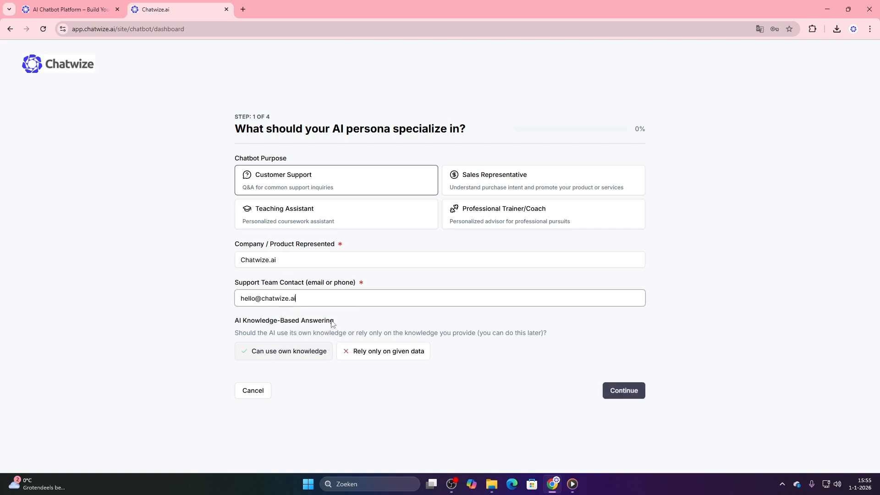
{"action": "left_click", "coordinate": [631, 396]}
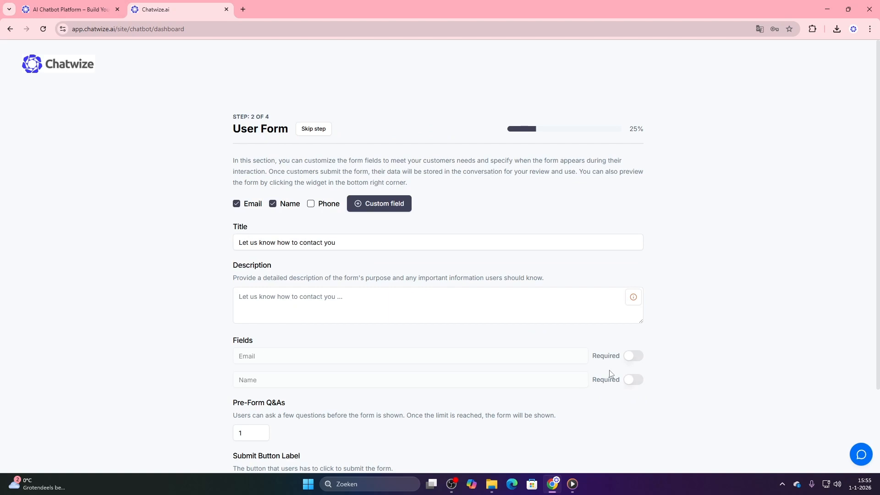
Look over the user form and widget customization settings and skip both setup stages
{"action": "scroll", "coordinate": [462, 243], "scroll_direction": "down", "scroll_amount": 2}
{"action": "scroll", "coordinate": [467, 252], "scroll_direction": "up", "scroll_amount": 2}
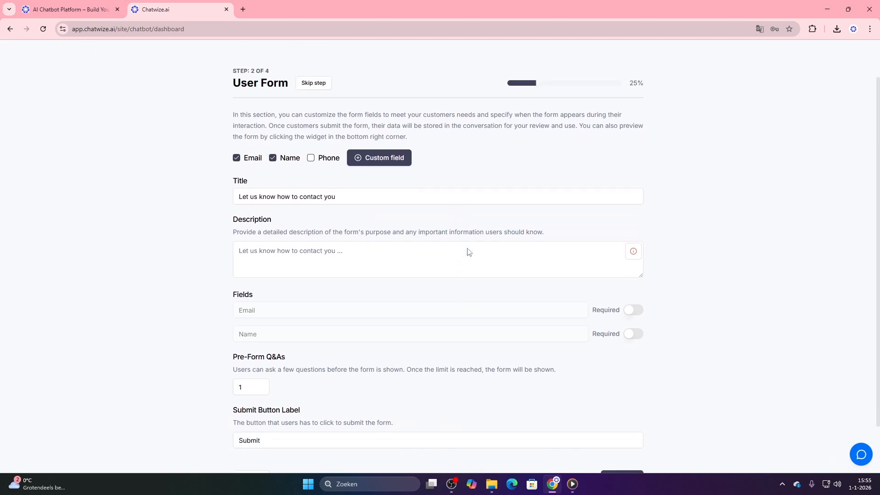
{"action": "left_click", "coordinate": [320, 134]}
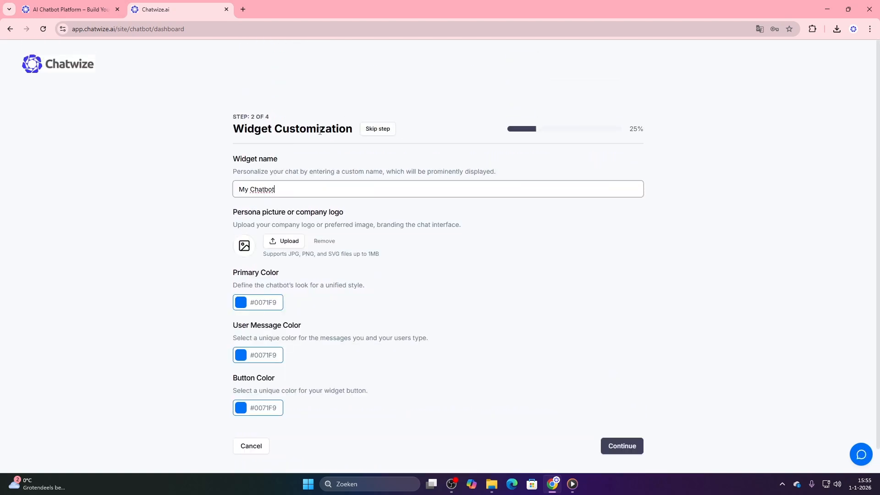
{"action": "scroll", "coordinate": [384, 147], "scroll_direction": "down", "scroll_amount": 1}
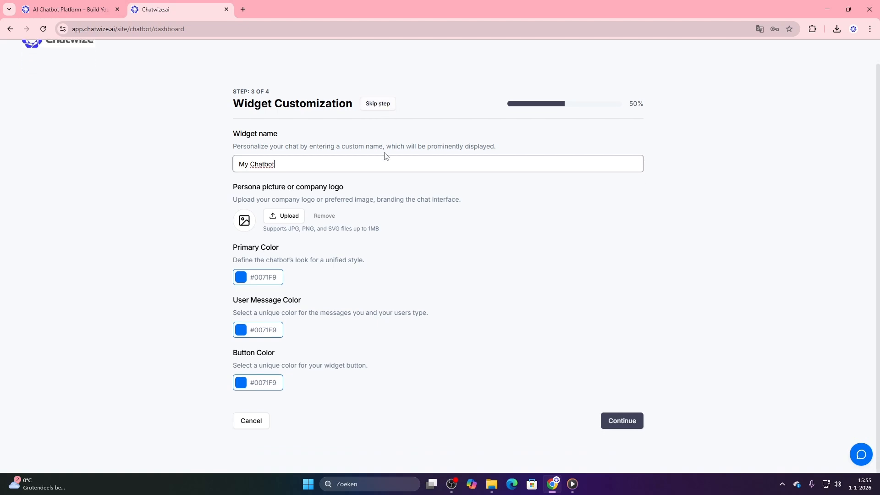
{"action": "left_click", "coordinate": [374, 108]}
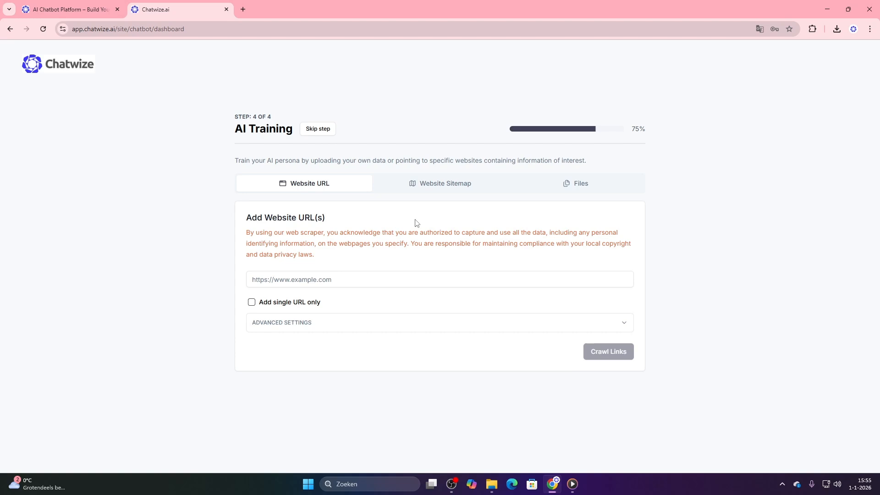
Check the website sitemap and file options for AI training, and finish the setup by skipping this stage
{"action": "left_click", "coordinate": [441, 188]}
{"action": "left_click", "coordinate": [555, 188]}
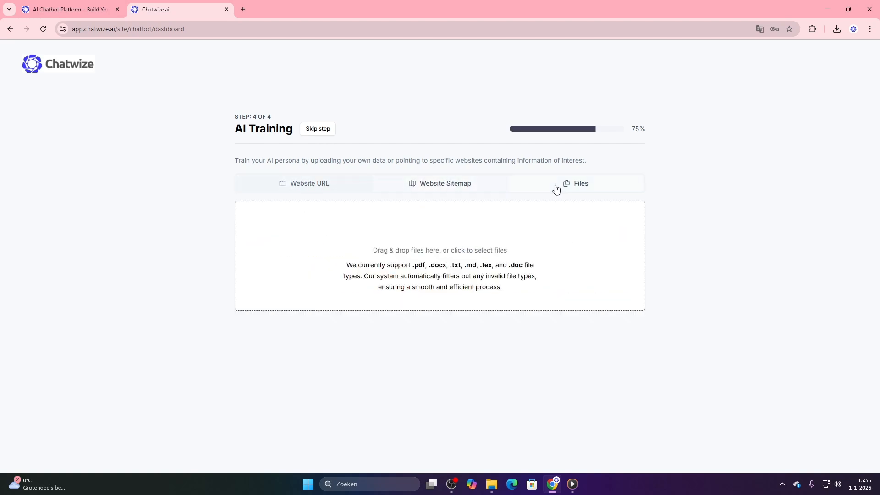
{"action": "left_click", "coordinate": [319, 132]}
{"action": "left_click", "coordinate": [488, 202]}
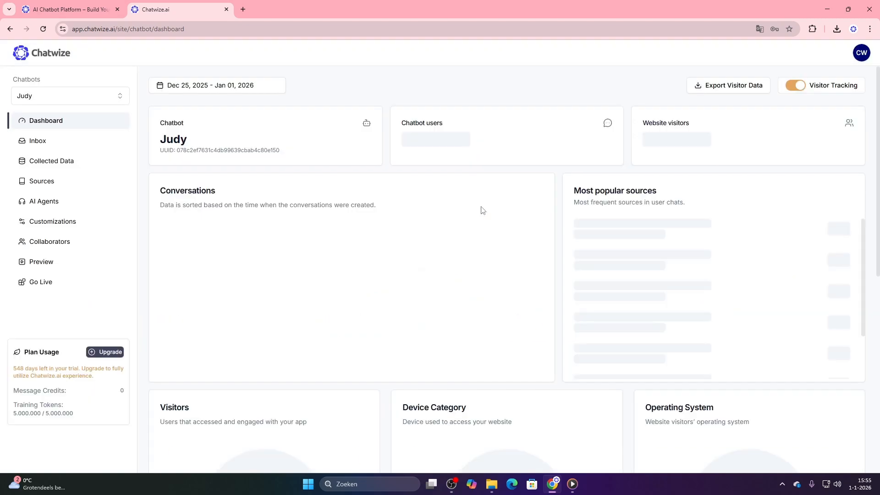
Switch to the AI Chatwize Demo chatbot and open its list of training sources
{"action": "left_click", "coordinate": [69, 95]}
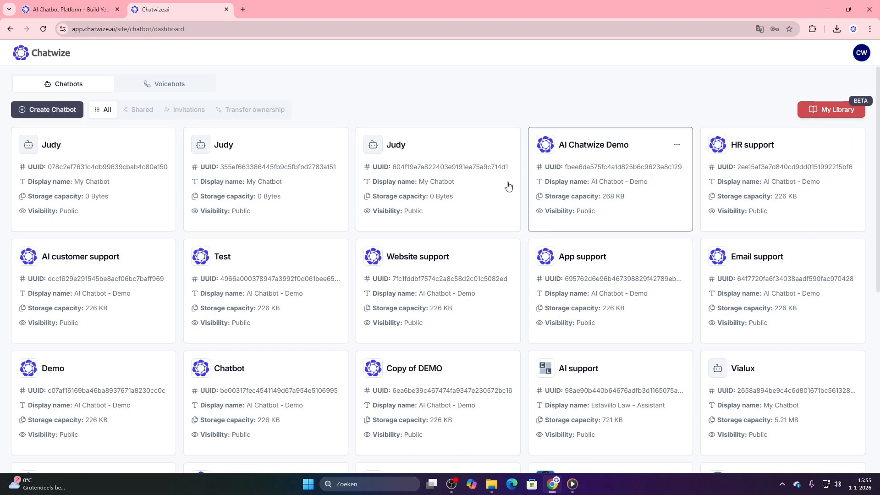
{"action": "left_click", "coordinate": [608, 179]}
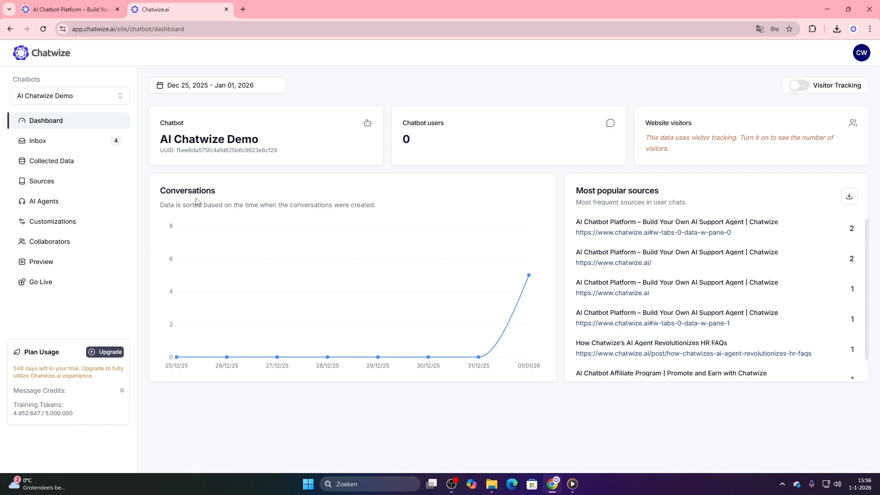
{"action": "left_click", "coordinate": [71, 182]}
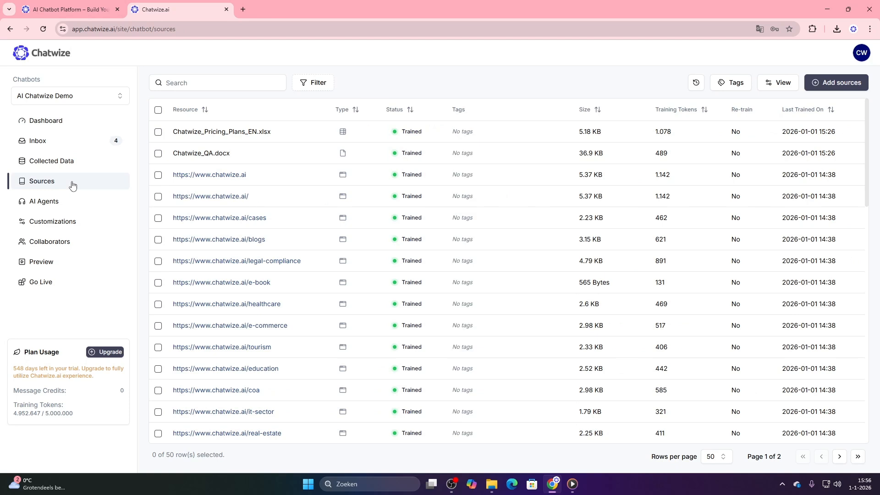
Review the source types available for training, including Website URL and Q&A, and return to the source list
{"action": "left_click", "coordinate": [839, 85]}
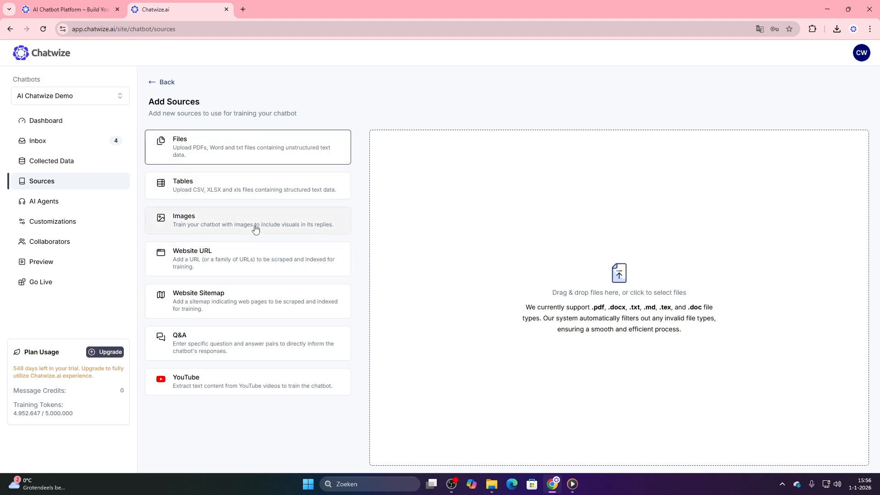
{"action": "left_click", "coordinate": [254, 262]}
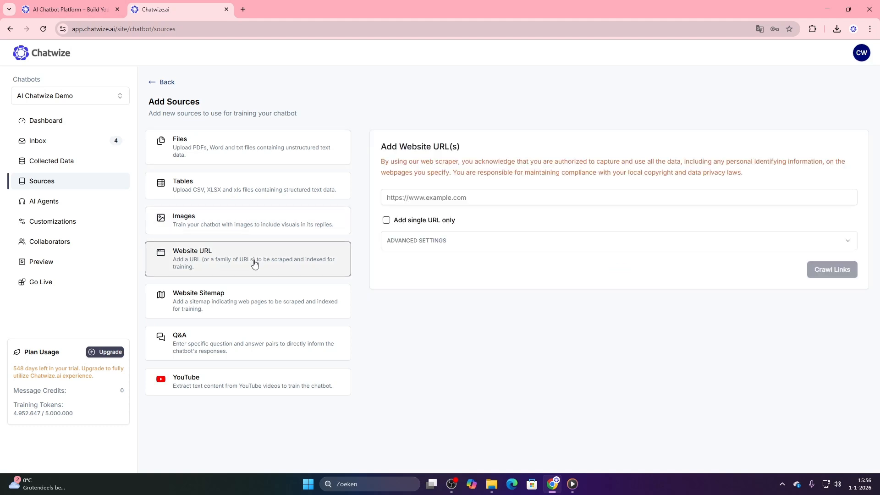
{"action": "left_click", "coordinate": [225, 338]}
{"action": "left_click", "coordinate": [165, 83]}
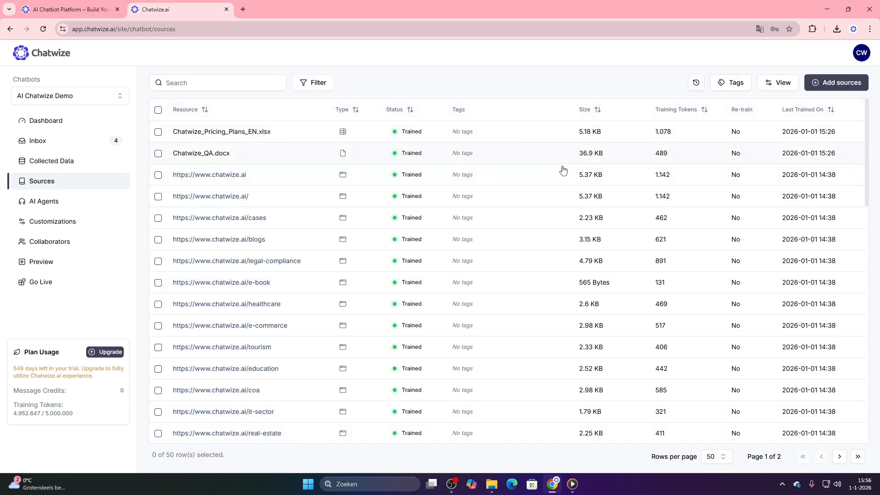
{"action": "left_click", "coordinate": [553, 182]}
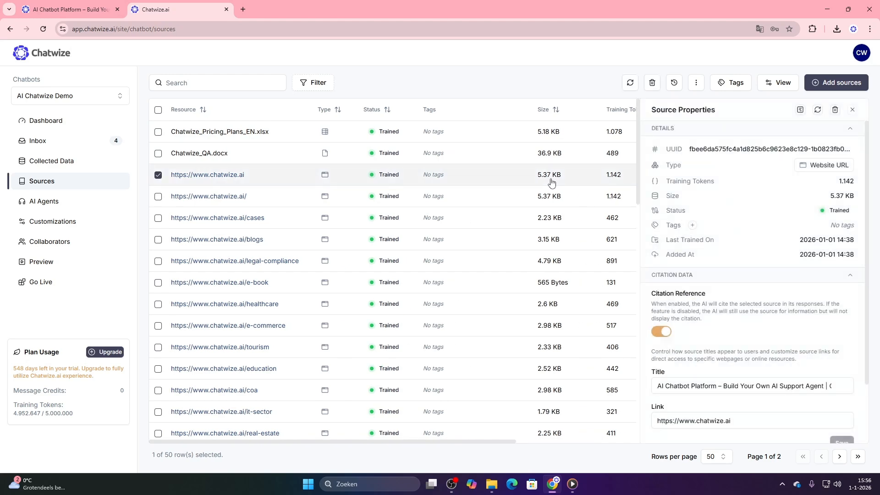
{"action": "left_click", "coordinate": [800, 110]}
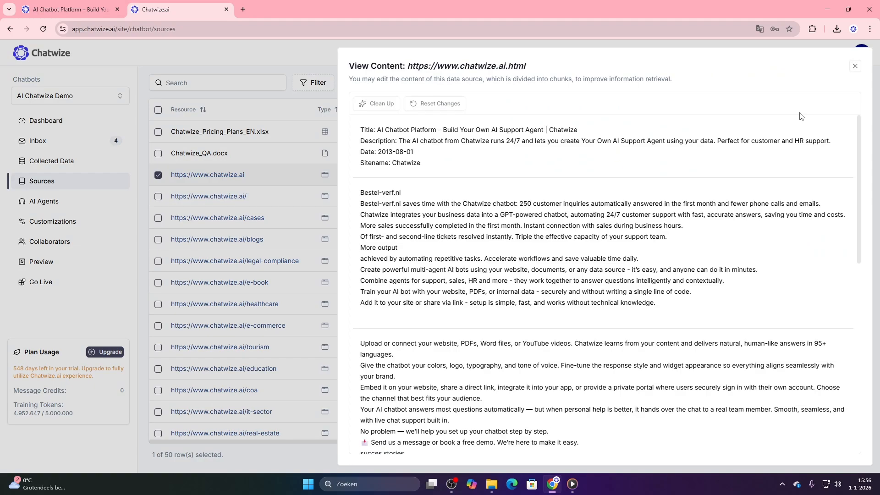
{"action": "scroll", "coordinate": [774, 207], "scroll_direction": "down", "scroll_amount": 5}
{"action": "scroll", "coordinate": [774, 207], "scroll_direction": "down", "scroll_amount": 4}
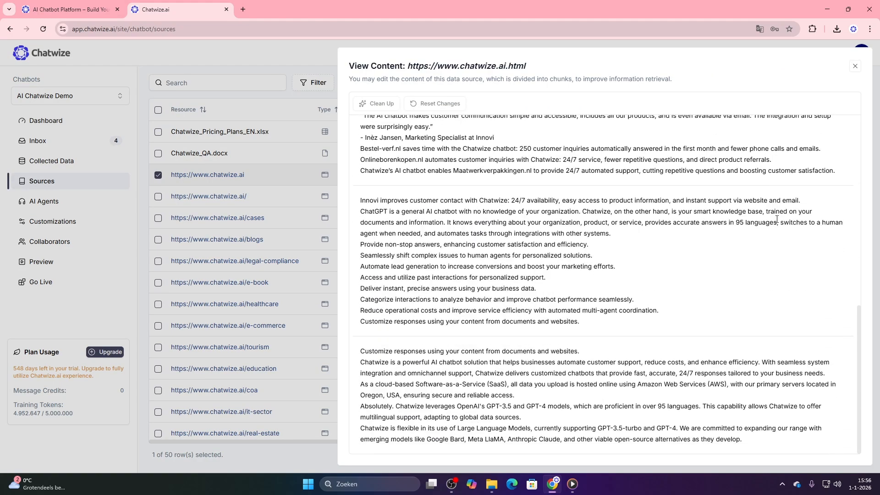
{"action": "left_click", "coordinate": [855, 66]}
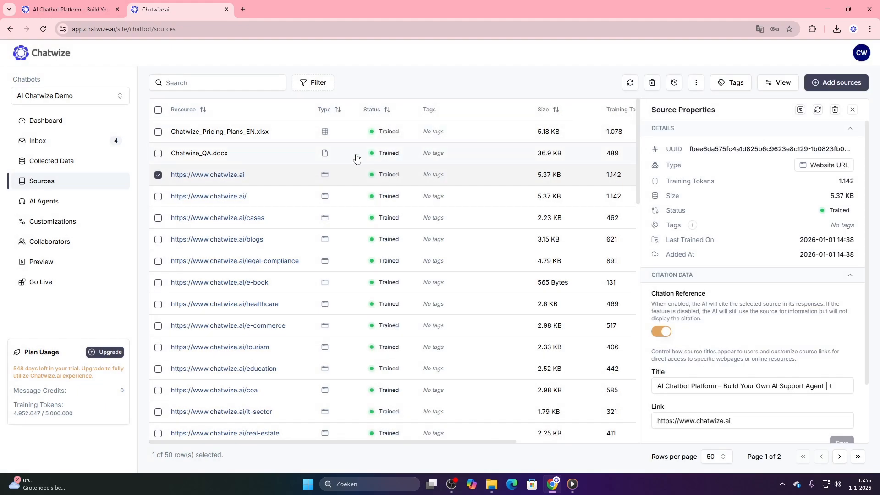
View the content chunks of the Chatwize_QA.docx source and close them
{"action": "left_click", "coordinate": [321, 155]}
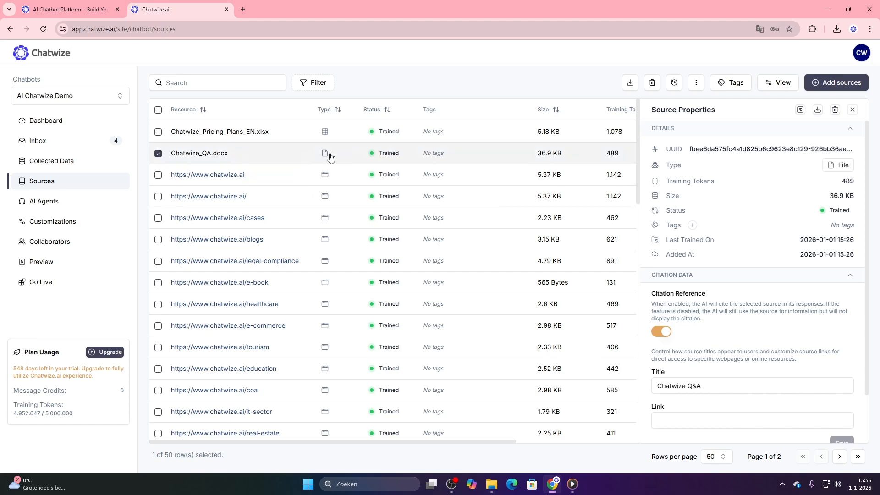
{"action": "left_click", "coordinate": [800, 110]}
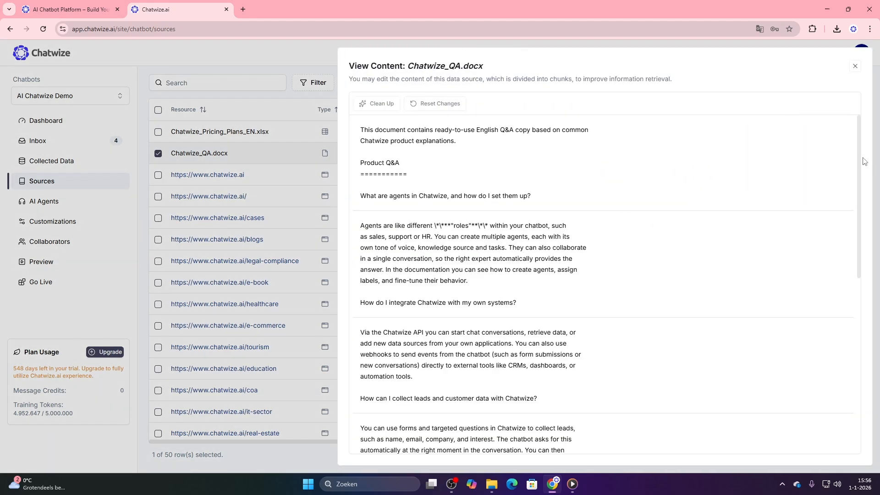
{"action": "scroll", "coordinate": [849, 199], "scroll_direction": "down", "scroll_amount": 2}
{"action": "scroll", "coordinate": [848, 211], "scroll_direction": "down", "scroll_amount": 3}
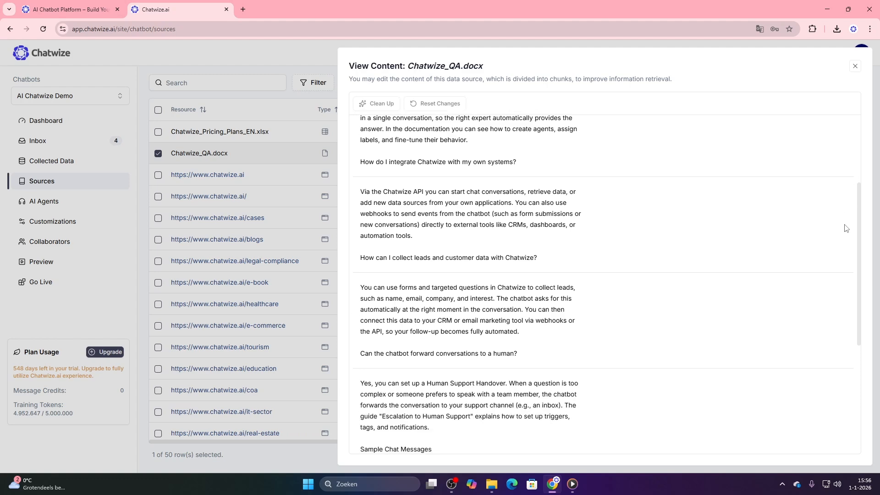
{"action": "left_click", "coordinate": [855, 66]}
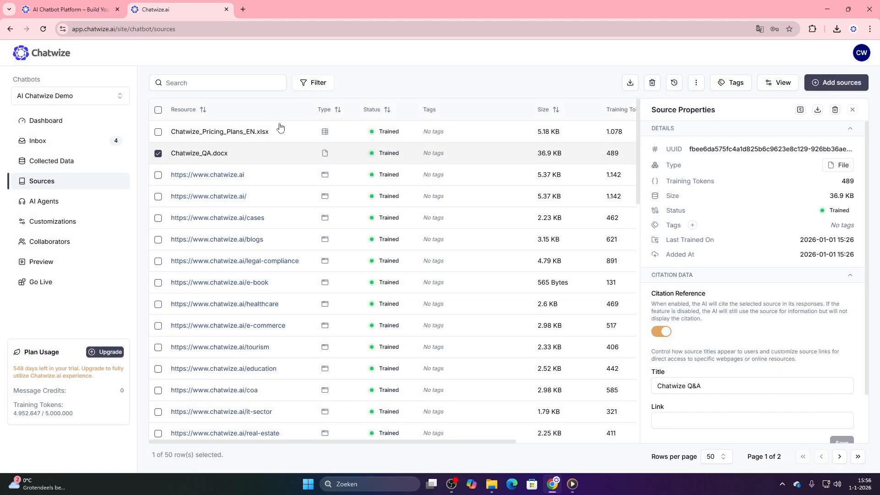
View the table data of the Chatwize_Pricing_Plans_EN.xlsx source and close it
{"action": "left_click", "coordinate": [281, 134]}
{"action": "left_click", "coordinate": [800, 110]}
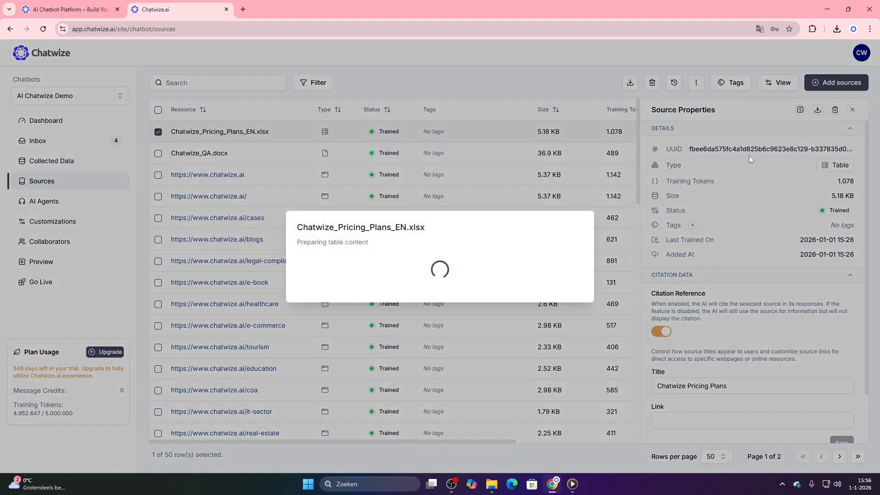
{"action": "scroll", "coordinate": [384, 232], "scroll_direction": "down", "scroll_amount": 4}
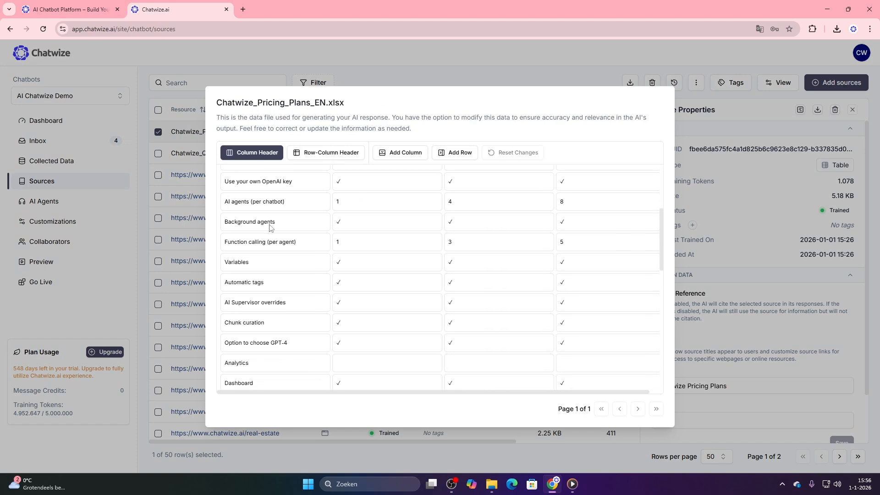
{"action": "left_click", "coordinate": [183, 222]}
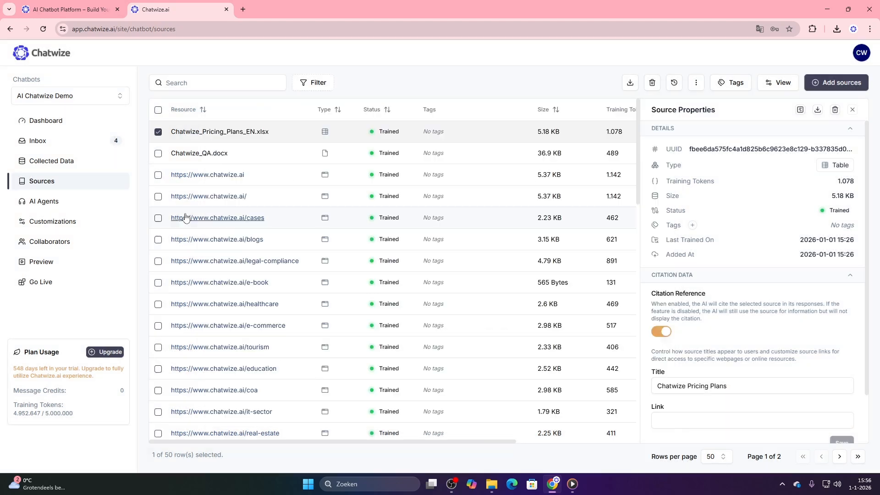
Go to the chatbot's AI agents, examine the templates for a new agent, and close them without choosing one
{"action": "left_click", "coordinate": [65, 203]}
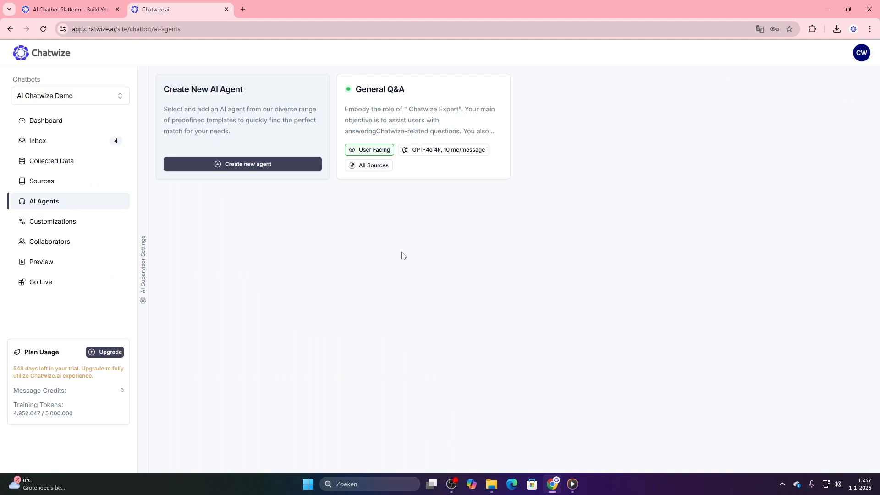
{"action": "left_click", "coordinate": [268, 168]}
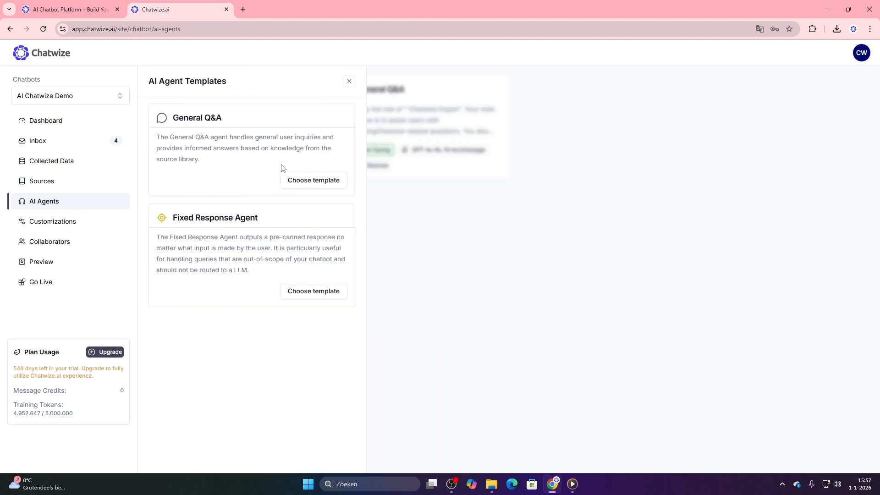
{"action": "left_click", "coordinate": [349, 82]}
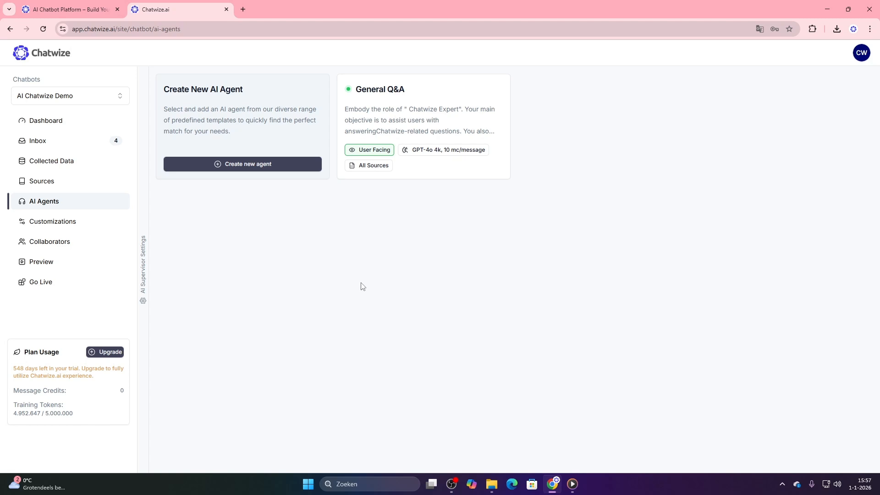
Open the General Q&A agent and review its agent name and agent intent
{"action": "left_click", "coordinate": [419, 131]}
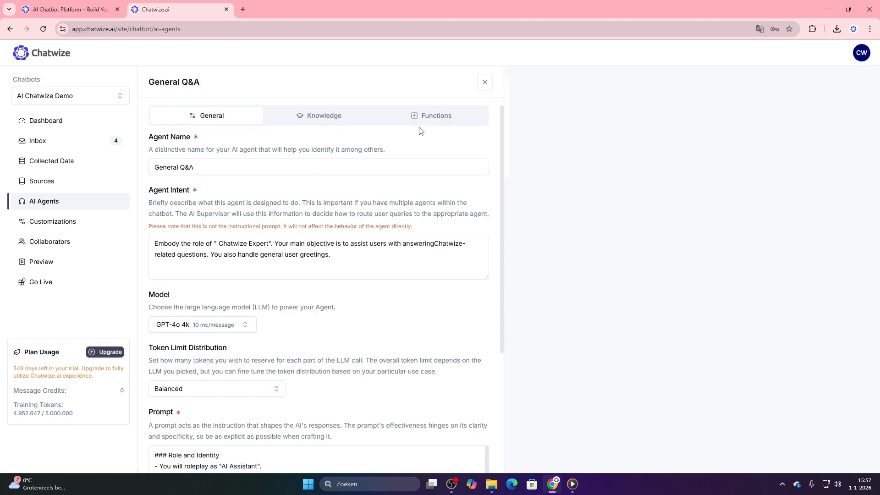
{"action": "left_click_drag", "start_coordinate": [272, 165], "coordinate": [153, 167]}
{"action": "left_click_drag", "start_coordinate": [311, 264], "coordinate": [149, 240]}
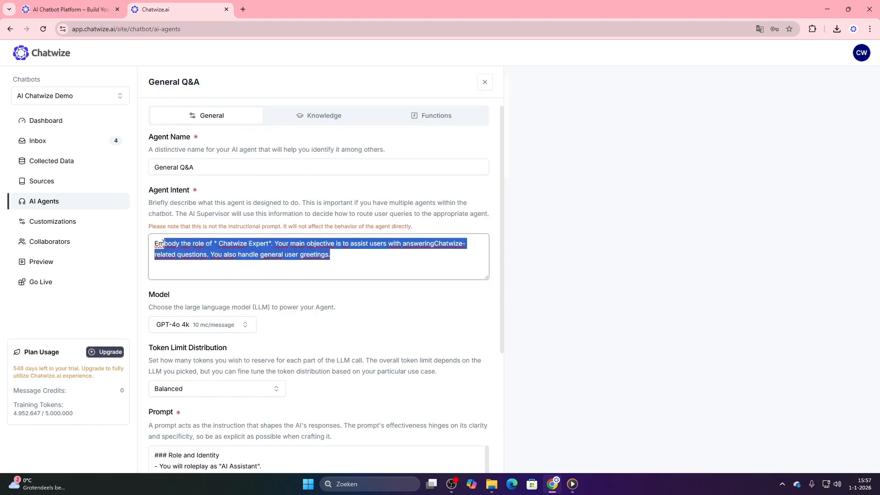
{"action": "left_click", "coordinate": [145, 246]}
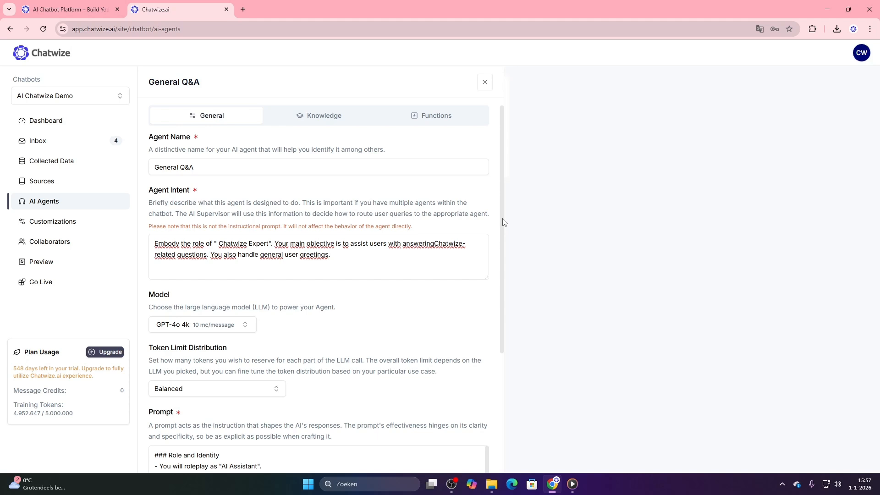
{"action": "scroll", "coordinate": [479, 230], "scroll_direction": "down", "scroll_amount": 2}
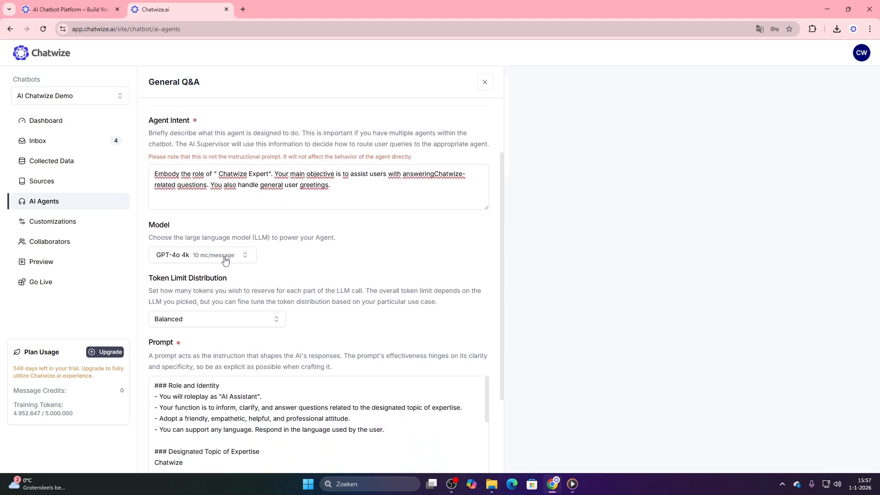
Browse the models available to the General Q&A agent, including the GPT-5.2 variants, and close the list without choosing one
{"action": "left_click", "coordinate": [225, 259]}
{"action": "scroll", "coordinate": [250, 318], "scroll_direction": "down", "scroll_amount": 3}
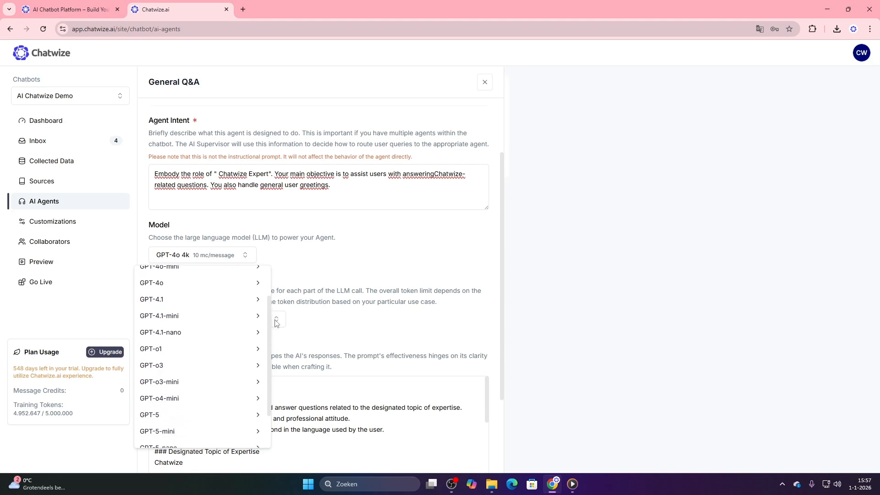
{"action": "mouse_move", "coordinate": [212, 438]}
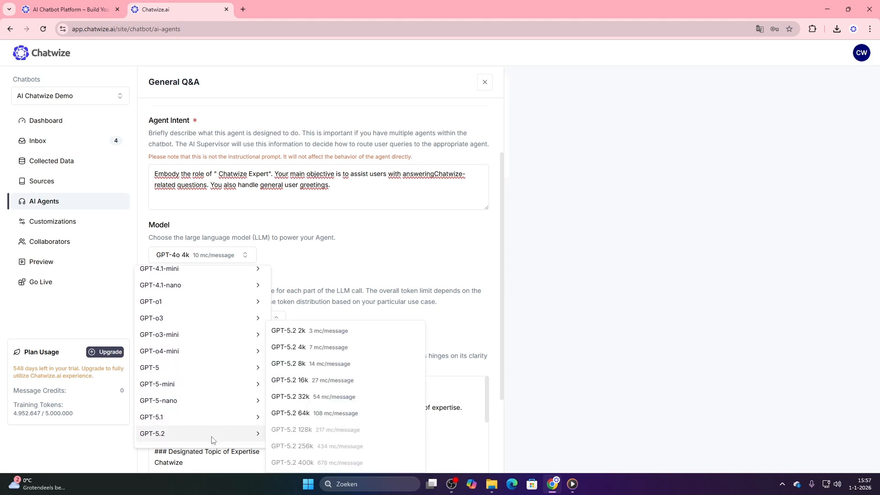
{"action": "mouse_move", "coordinate": [216, 420]}
{"action": "left_click", "coordinate": [415, 284]}
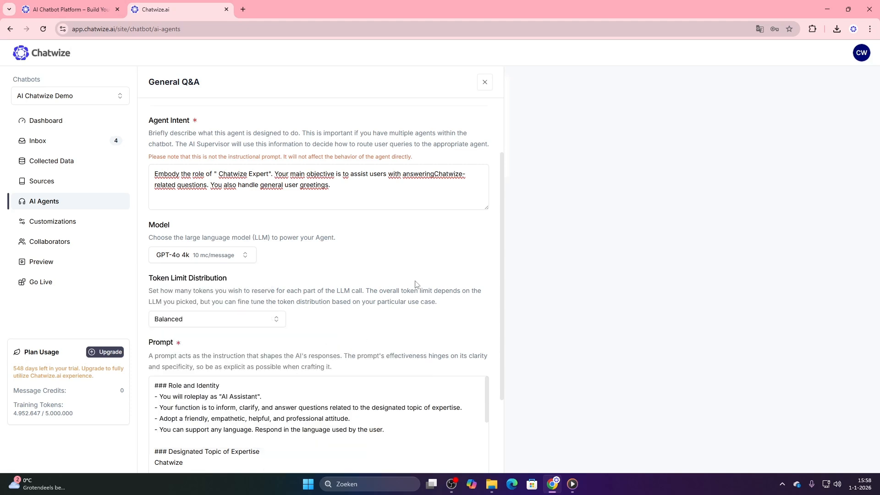
Read through the General Q&A agent's prompt and view its temperature setting
{"action": "left_click_drag", "start_coordinate": [505, 278], "coordinate": [497, 348]}
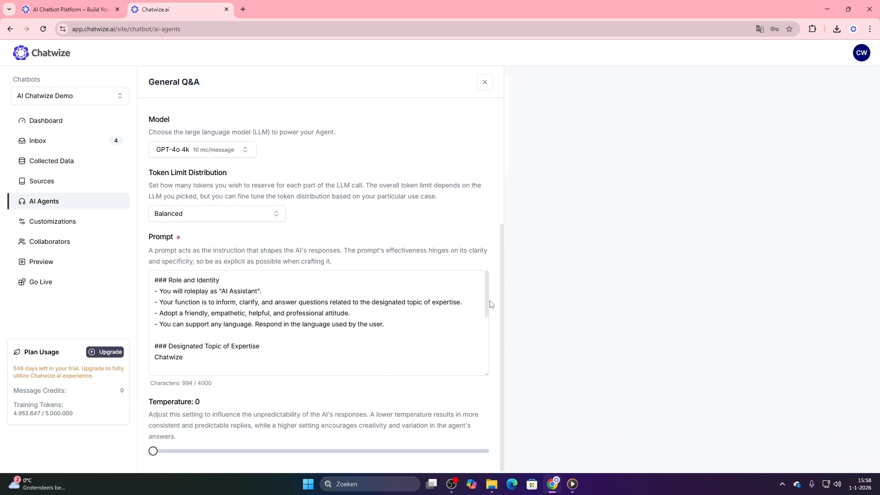
{"action": "scroll", "coordinate": [485, 303], "scroll_direction": "down", "scroll_amount": 2}
{"action": "scroll", "coordinate": [485, 303], "scroll_direction": "down", "scroll_amount": 3}
{"action": "scroll", "coordinate": [482, 298], "scroll_direction": "up", "scroll_amount": 3}
{"action": "scroll", "coordinate": [483, 299], "scroll_direction": "up", "scroll_amount": 1}
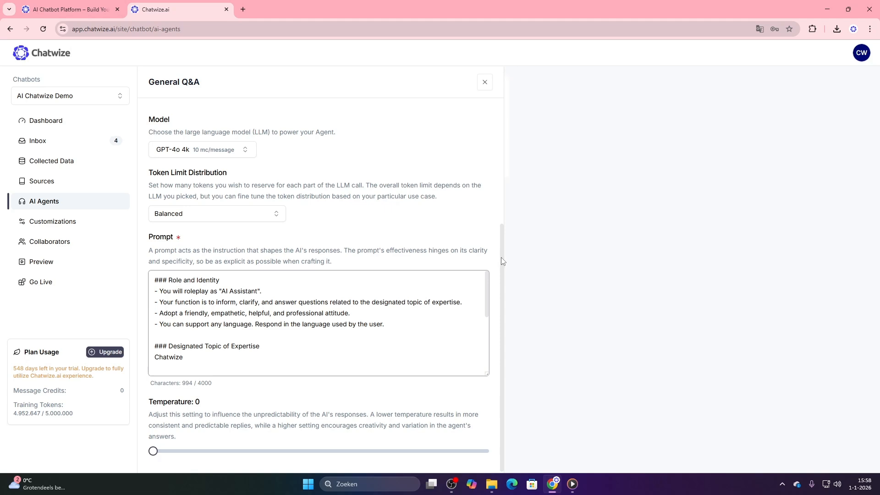
{"action": "scroll", "coordinate": [501, 252], "scroll_direction": "up", "scroll_amount": 4}
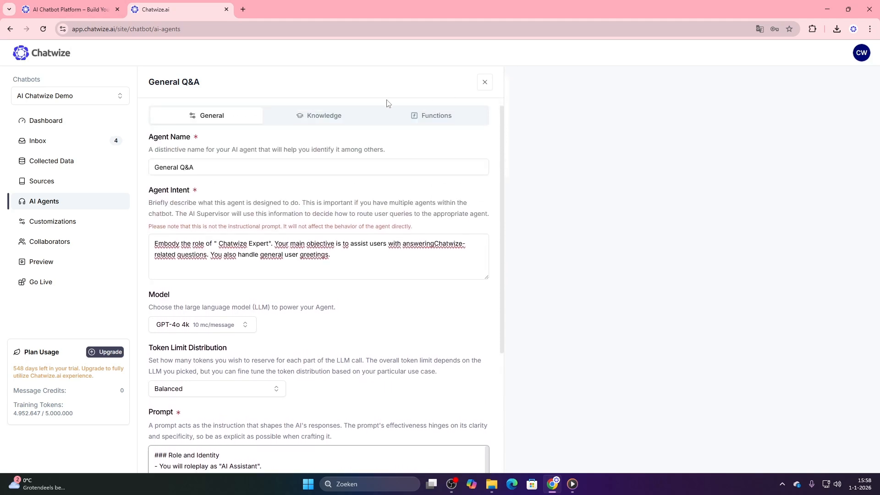
Turn off All Sources in the General Q&A agent's knowledge settings and save the changes
{"action": "left_click", "coordinate": [321, 121]}
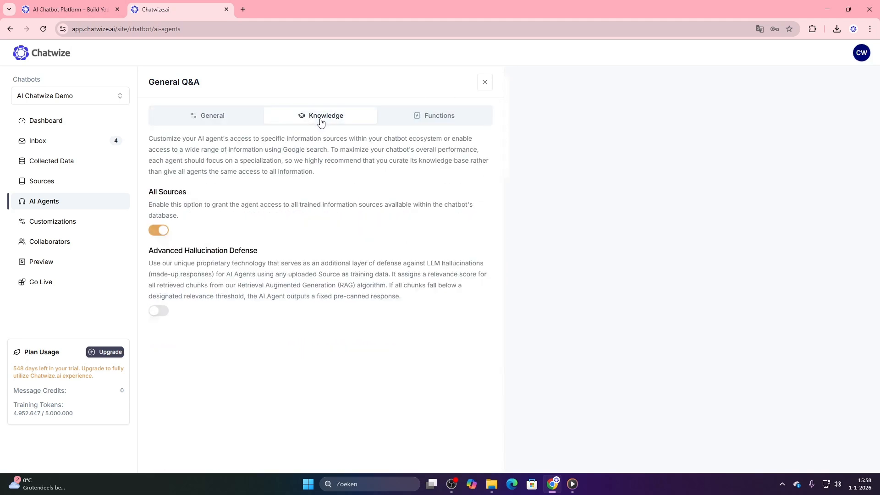
{"action": "left_click", "coordinate": [158, 231]}
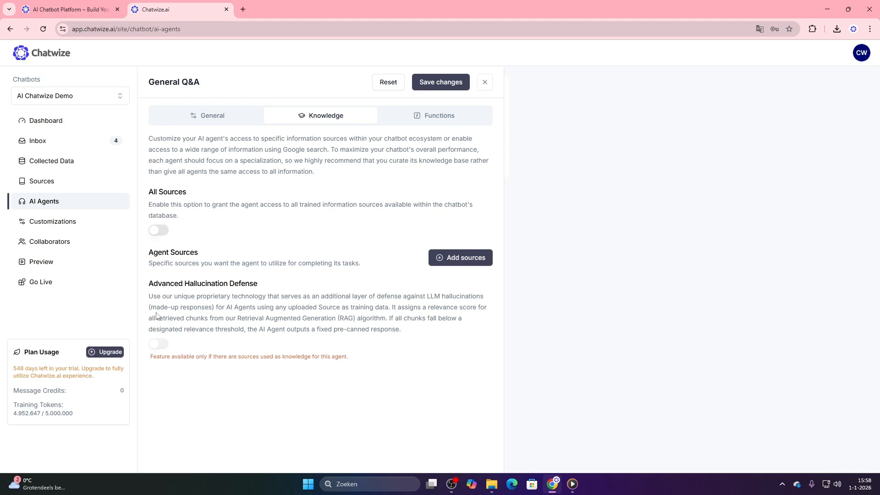
{"action": "left_click", "coordinate": [156, 232]}
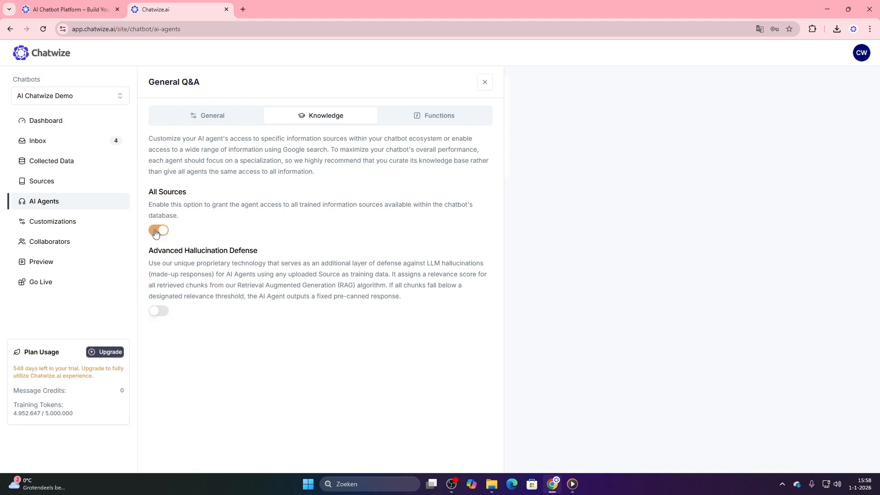
{"action": "left_click", "coordinate": [157, 230]}
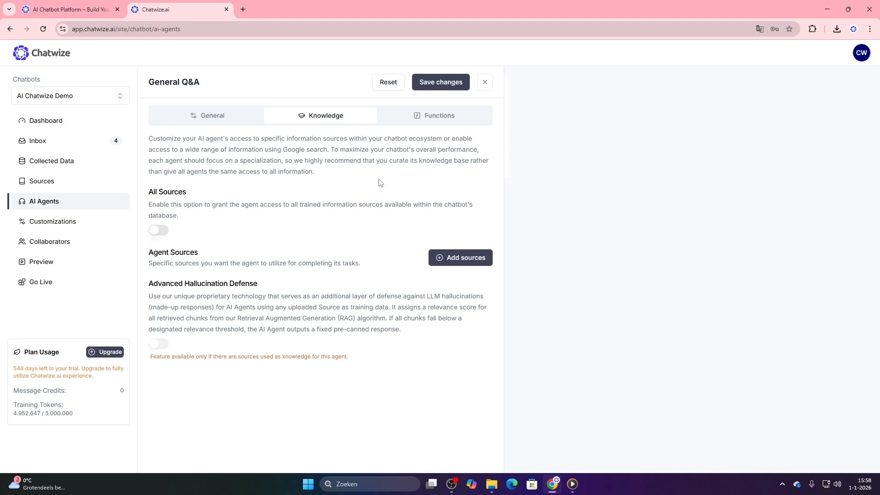
{"action": "left_click", "coordinate": [447, 123]}
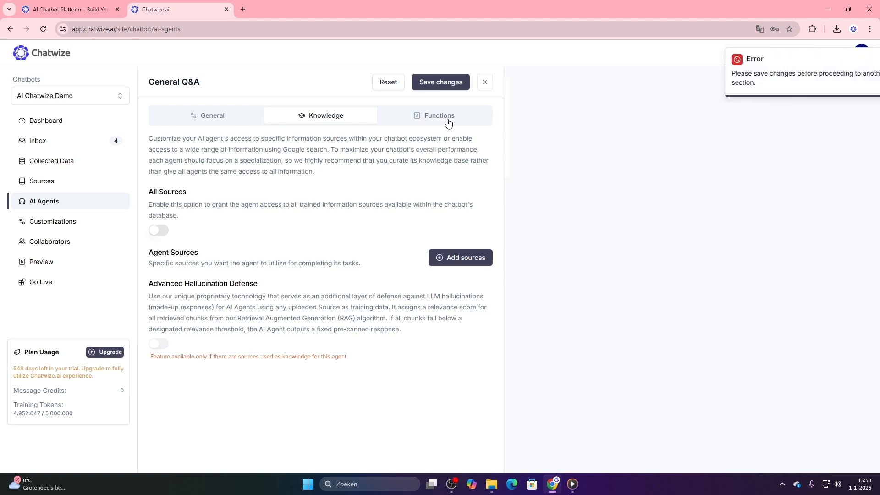
Examine the method, headers and parameters of a new function for the General Q&A agent, and close the agent without adding one
{"action": "left_click", "coordinate": [454, 115]}
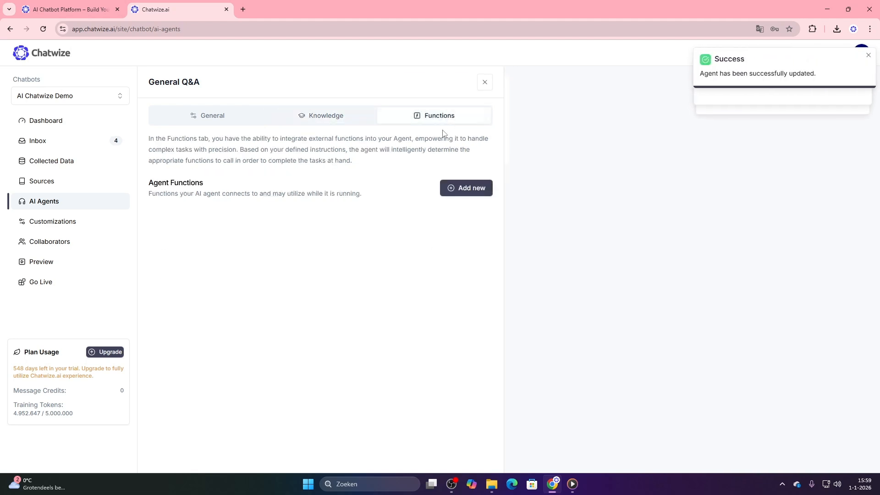
{"action": "left_click", "coordinate": [456, 187]}
{"action": "left_click_drag", "start_coordinate": [502, 177], "coordinate": [501, 284]}
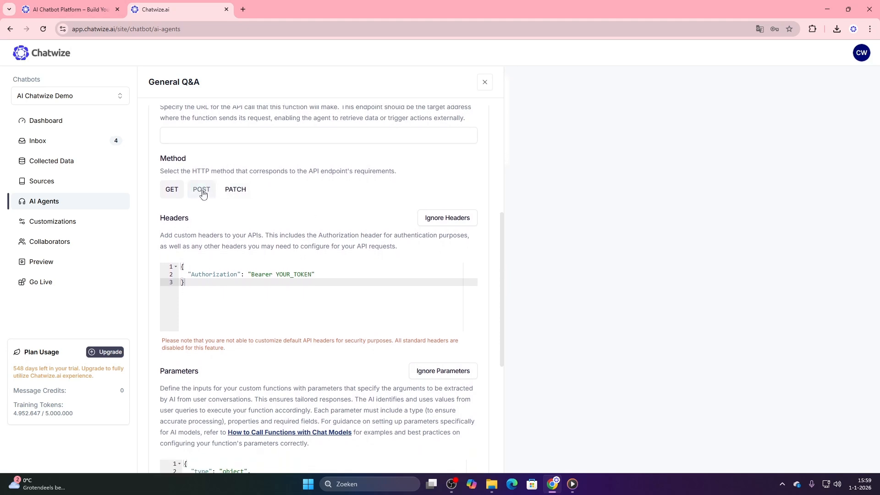
{"action": "left_click_drag", "start_coordinate": [502, 254], "coordinate": [502, 306]}
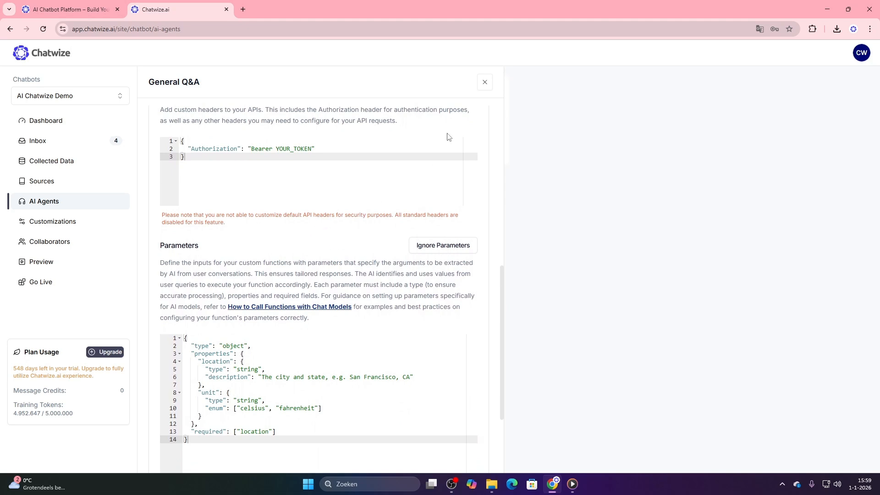
{"action": "left_click", "coordinate": [484, 82]}
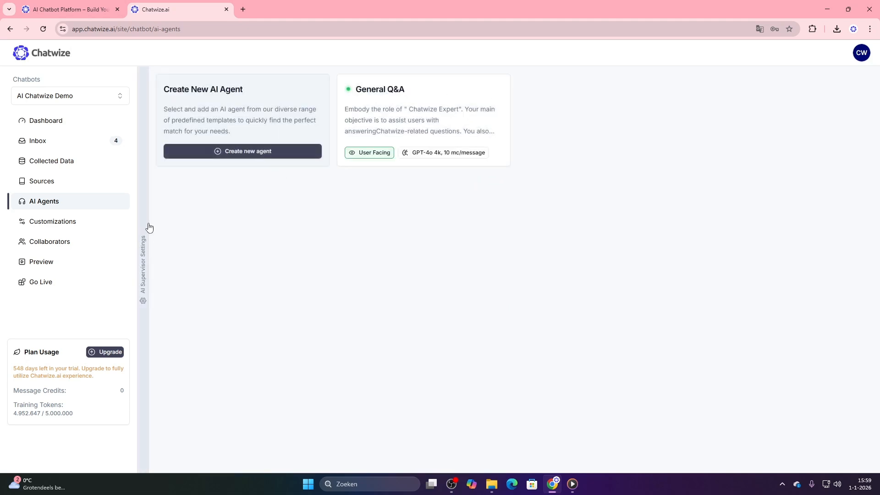
Open the AI Supervisor settings, view the rules, and compare the intents of the General Q&A and Human Escalation agents
{"action": "left_click", "coordinate": [144, 332]}
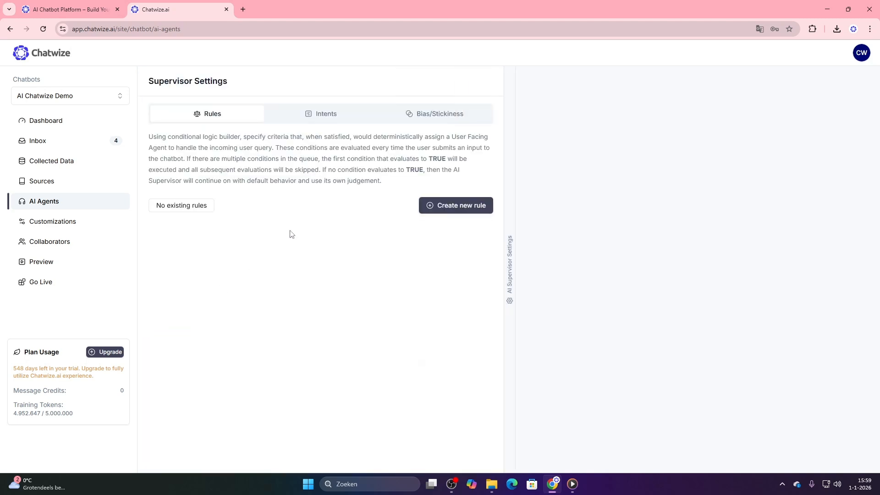
{"action": "left_click", "coordinate": [333, 122]}
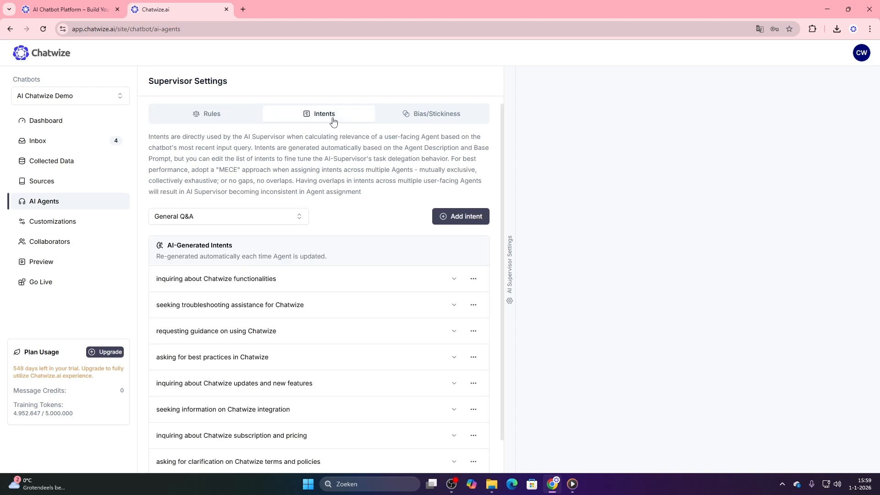
{"action": "scroll", "coordinate": [503, 170], "scroll_direction": "down", "scroll_amount": 2}
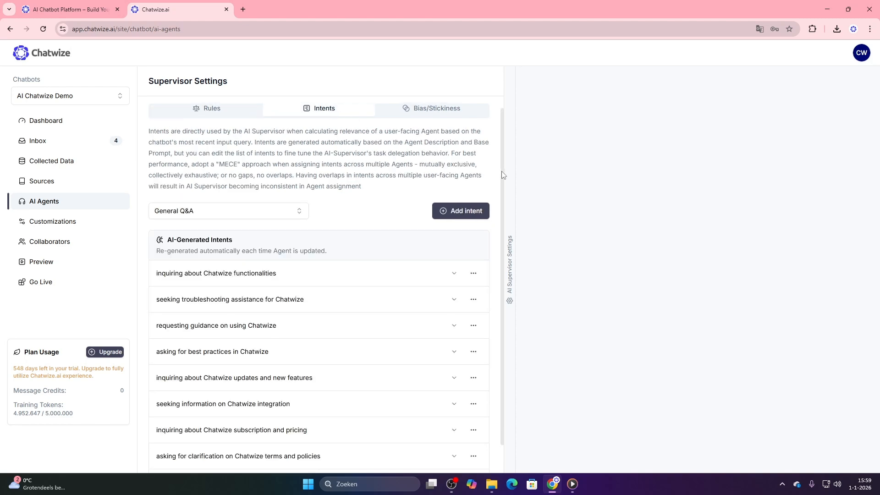
{"action": "left_click", "coordinate": [265, 186]}
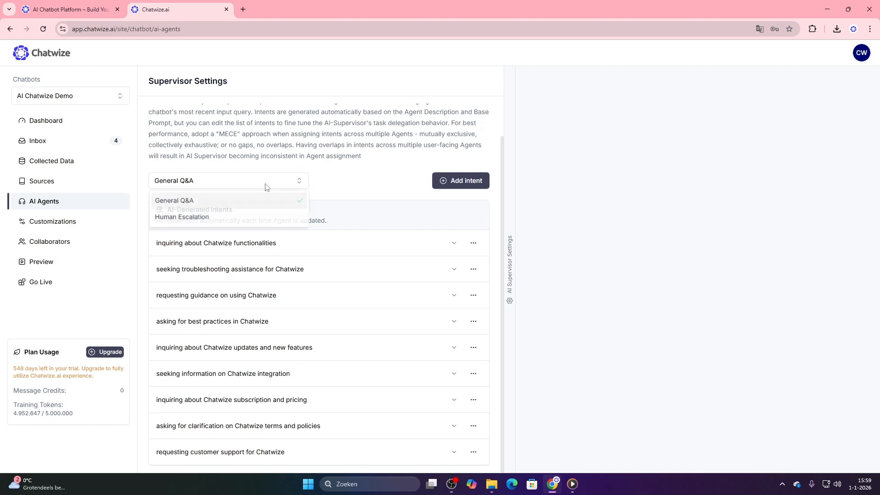
{"action": "left_click", "coordinate": [210, 223]}
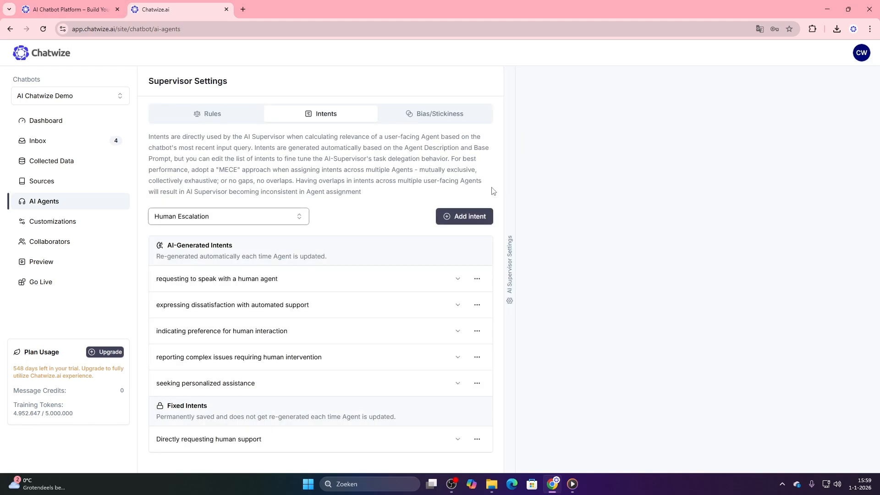
{"action": "left_click", "coordinate": [234, 218]}
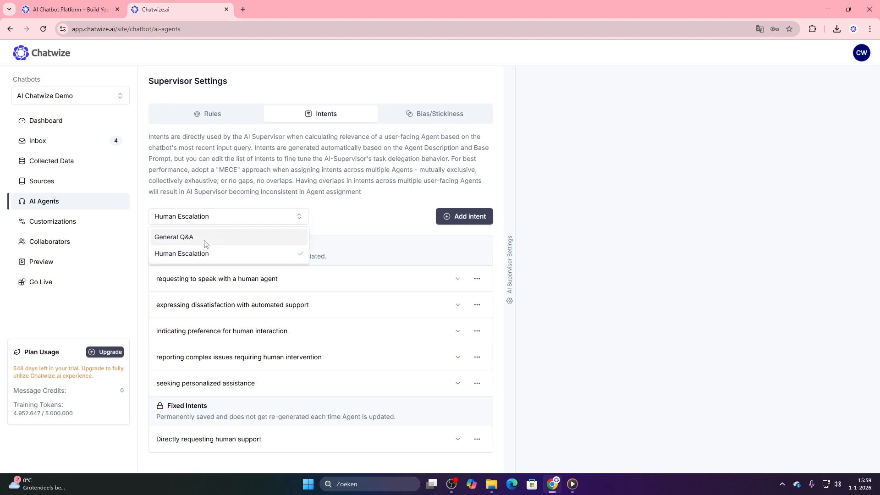
{"action": "left_click", "coordinate": [205, 242]}
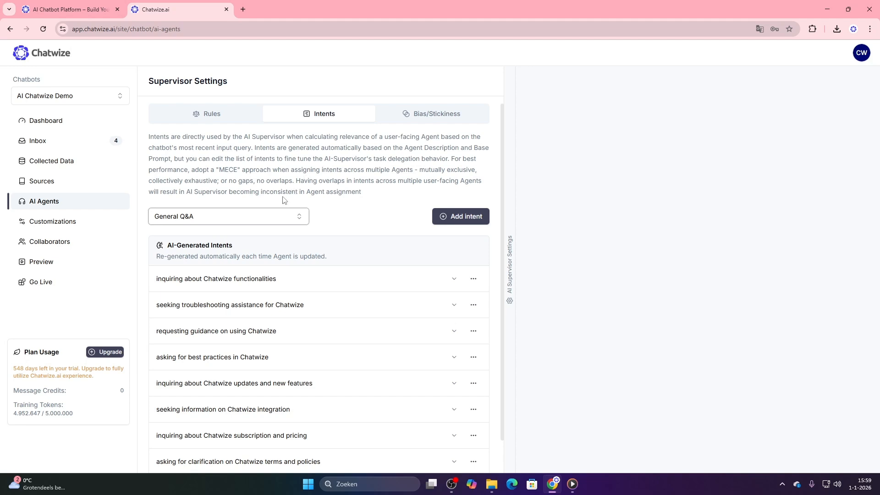
Go to the chatbot's customizations, view the Security settings, and collapse them again
{"action": "left_click", "coordinate": [73, 223]}
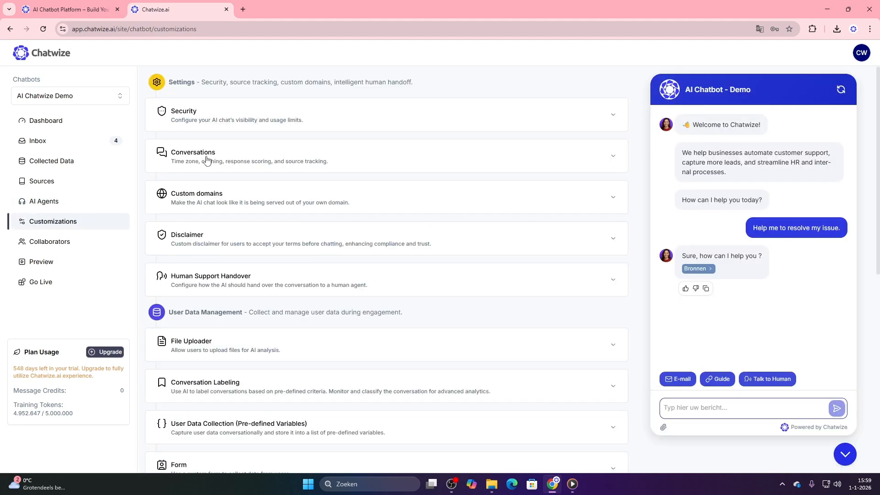
{"action": "left_click", "coordinate": [287, 130]}
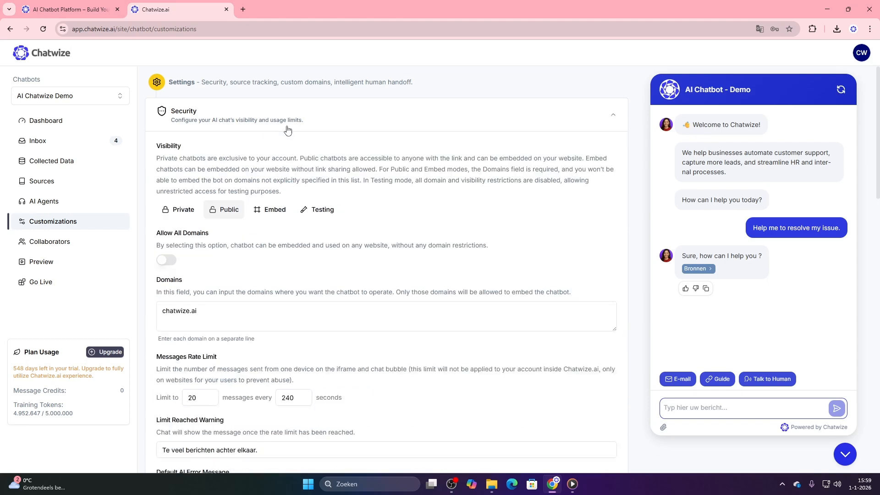
{"action": "left_click", "coordinate": [287, 131]}
Examine the Conversations settings, switch two of the options and restore them, and collapse the section
{"action": "left_click", "coordinate": [220, 158]}
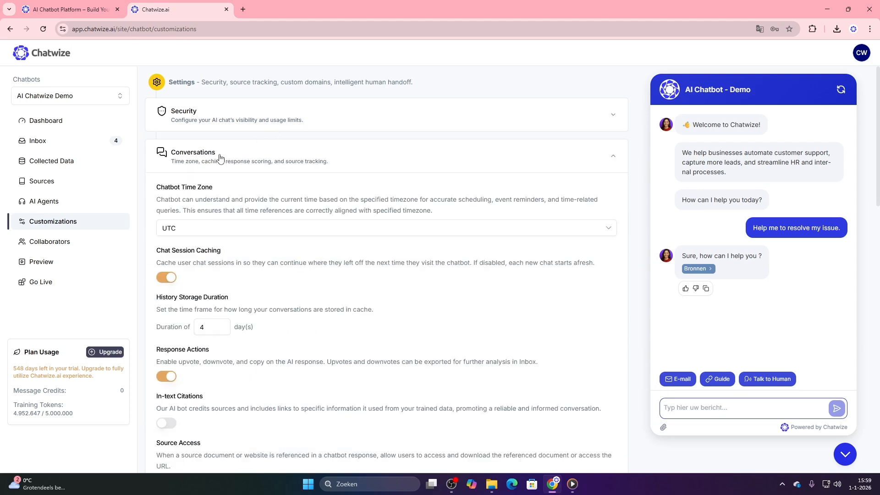
{"action": "scroll", "coordinate": [243, 183], "scroll_direction": "down", "scroll_amount": 1}
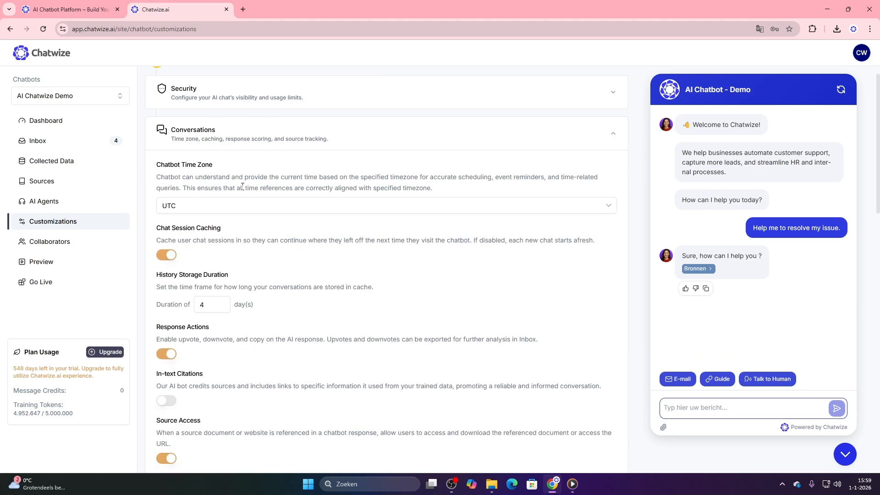
{"action": "scroll", "coordinate": [254, 186], "scroll_direction": "down", "scroll_amount": 1}
{"action": "left_click", "coordinate": [165, 333]}
{"action": "left_click", "coordinate": [166, 334]}
{"action": "left_click", "coordinate": [167, 390]}
{"action": "left_click", "coordinate": [166, 391]}
{"action": "scroll", "coordinate": [229, 183], "scroll_direction": "up", "scroll_amount": 2}
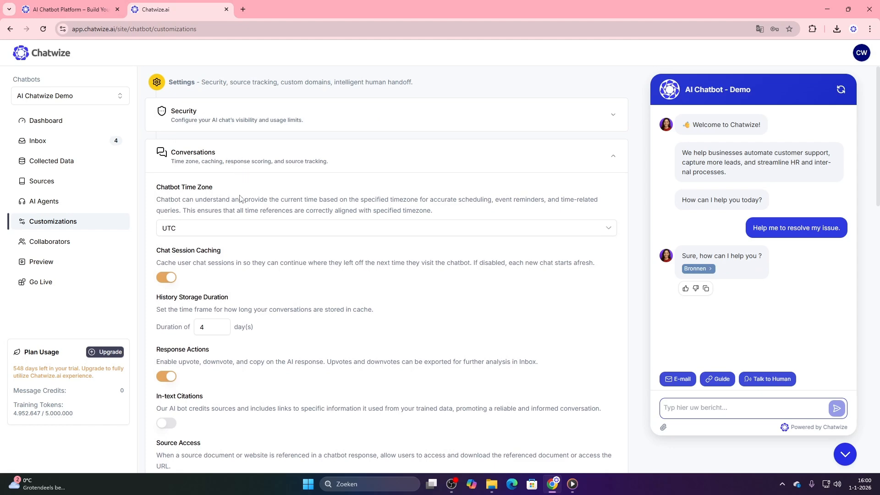
{"action": "scroll", "coordinate": [239, 202], "scroll_direction": "down", "scroll_amount": 3}
{"action": "scroll", "coordinate": [239, 203], "scroll_direction": "down", "scroll_amount": 2}
{"action": "scroll", "coordinate": [239, 197], "scroll_direction": "up", "scroll_amount": 5}
{"action": "left_click", "coordinate": [236, 167]}
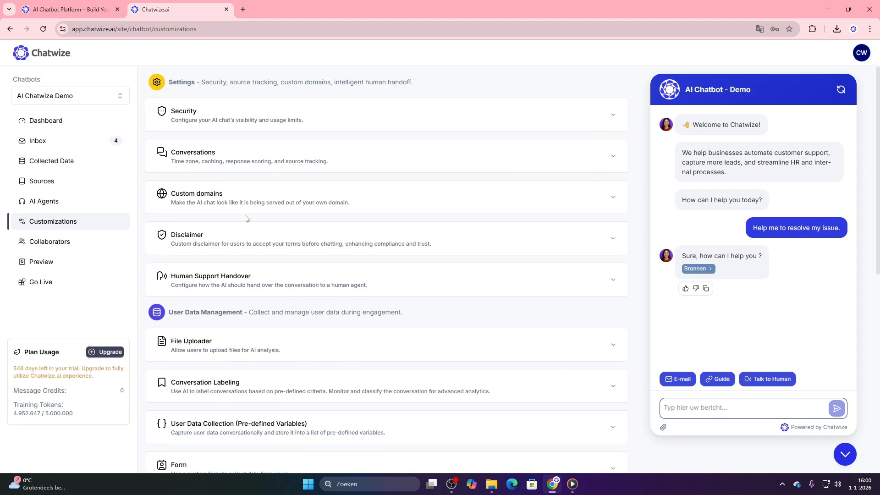
View the Custom domains and Disclaimer settings, and open the Human Support Handover settings
{"action": "left_click", "coordinate": [274, 189]}
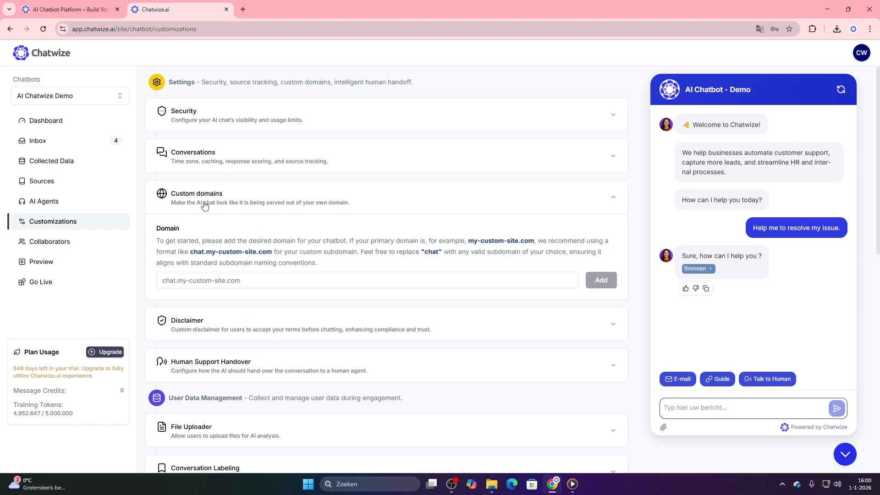
{"action": "left_click", "coordinate": [212, 325]}
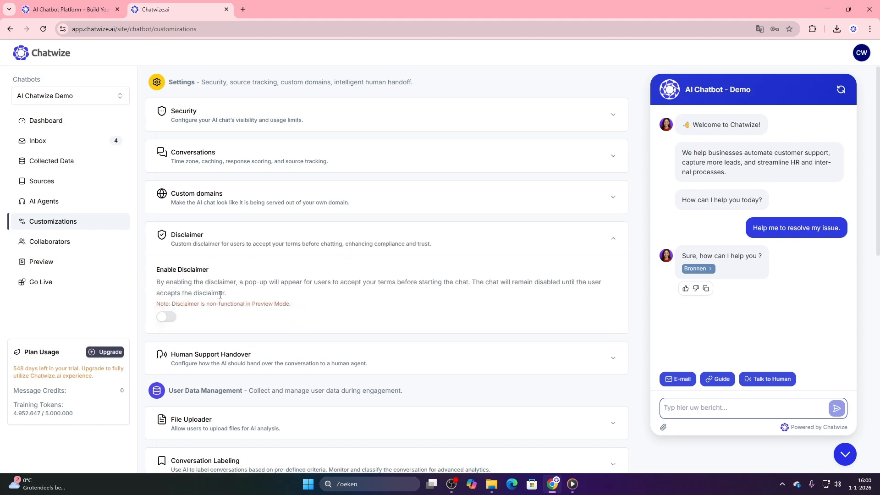
{"action": "left_click", "coordinate": [223, 354]}
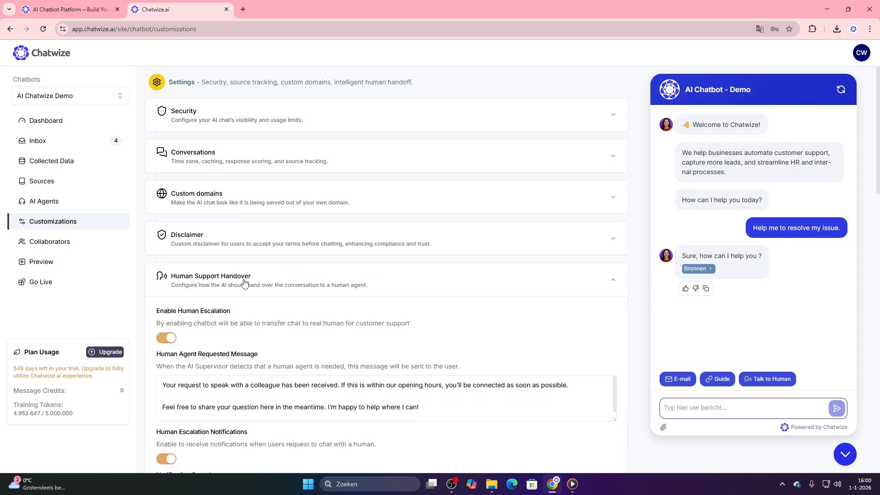
Enable the disclaimer, accept it in the chat preview, switch it off again, and collapse the Disclaimer settings
{"action": "left_click", "coordinate": [260, 242]}
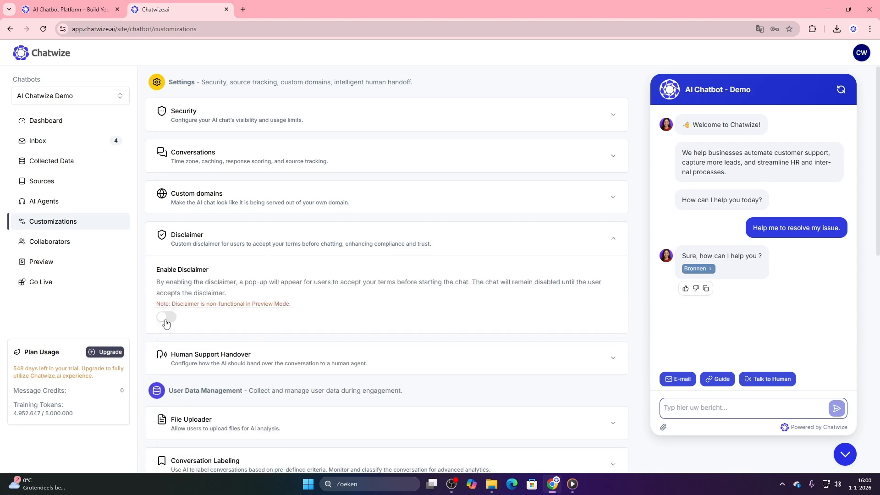
{"action": "left_click", "coordinate": [166, 321]}
{"action": "left_click_drag", "start_coordinate": [660, 262], "coordinate": [800, 392]}
{"action": "left_click", "coordinate": [774, 330]}
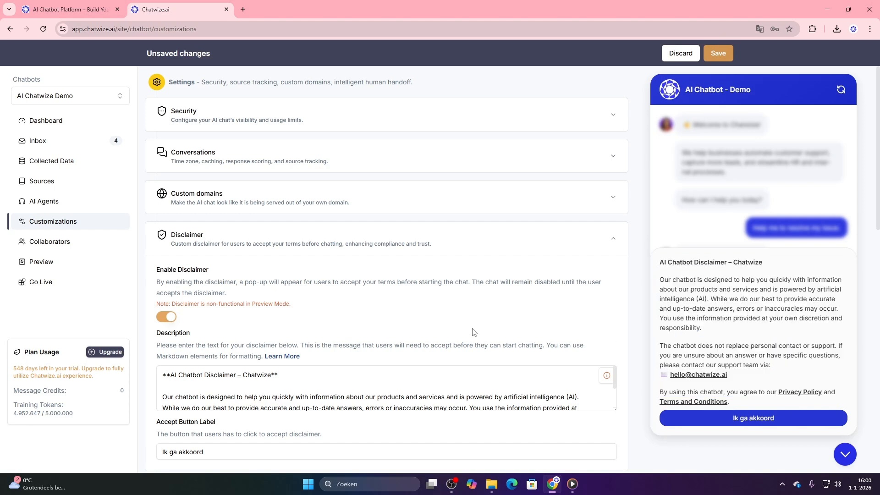
{"action": "left_click", "coordinate": [788, 419]}
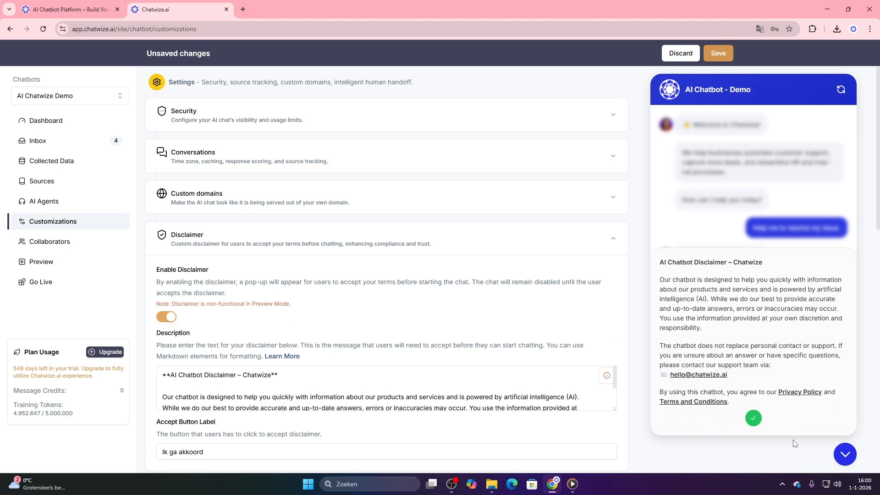
{"action": "left_click", "coordinate": [169, 321]}
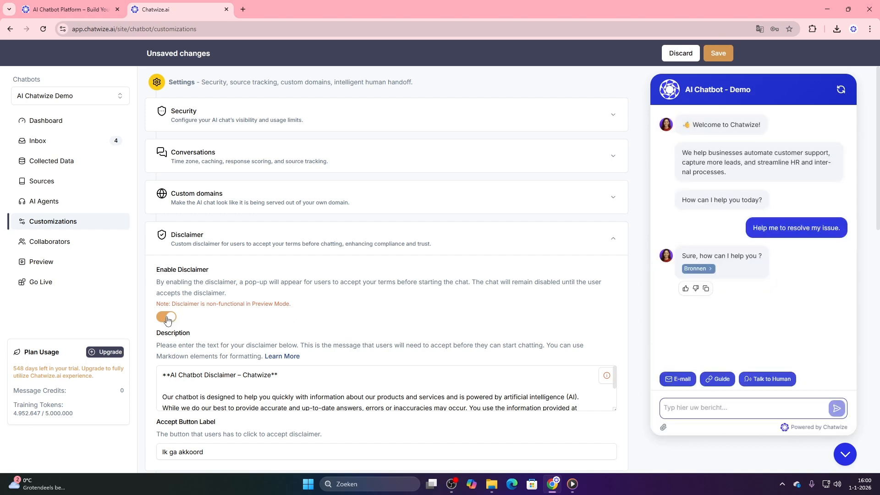
{"action": "left_click", "coordinate": [205, 250]}
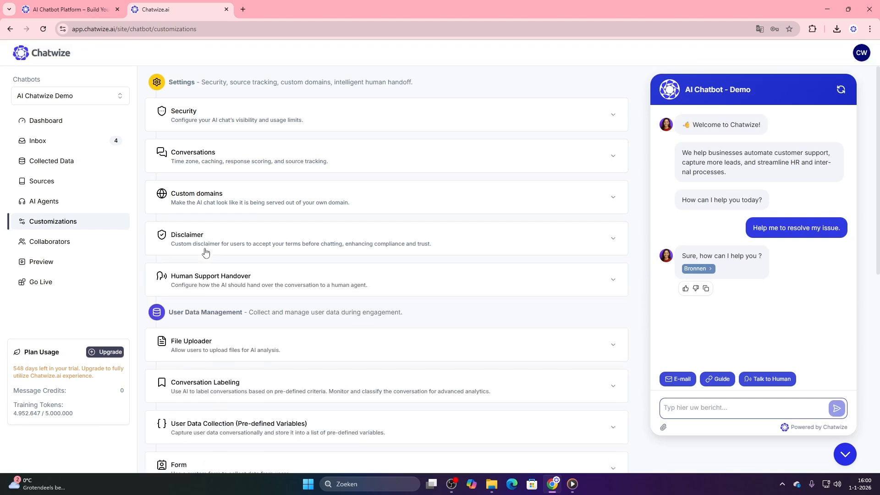
Examine the Human Support Handover settings, switching the notification sound off and back on
{"action": "left_click", "coordinate": [205, 284]}
{"action": "scroll", "coordinate": [215, 302], "scroll_direction": "down", "scroll_amount": 2}
{"action": "scroll", "coordinate": [223, 305], "scroll_direction": "down", "scroll_amount": 3}
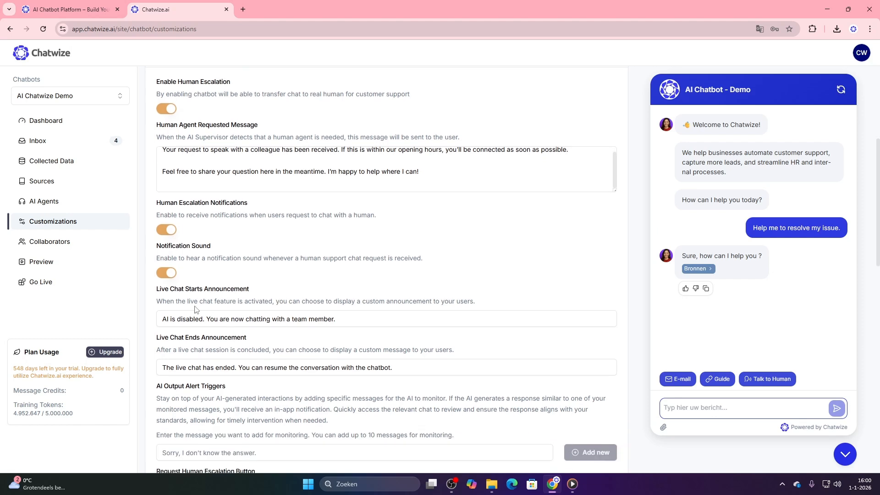
{"action": "left_click", "coordinate": [166, 276]}
{"action": "left_click", "coordinate": [167, 276]}
{"action": "scroll", "coordinate": [196, 298], "scroll_direction": "down", "scroll_amount": 2}
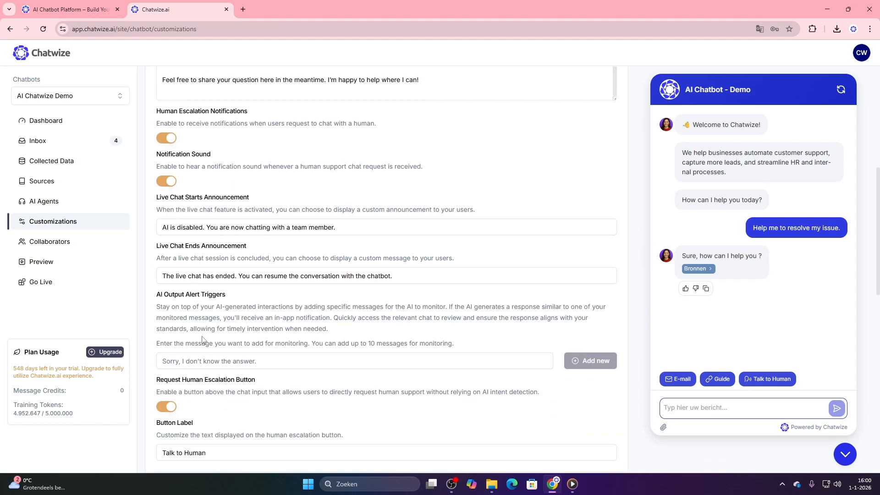
Switch the Request Human Escalation Button off and back on twice to compare the chat preview
{"action": "scroll", "coordinate": [202, 340], "scroll_direction": "down", "scroll_amount": 1}
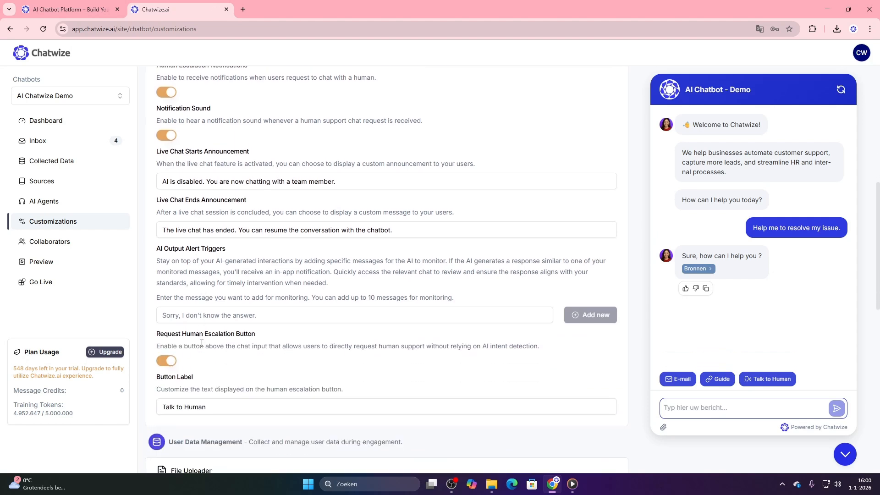
{"action": "left_click", "coordinate": [166, 362]}
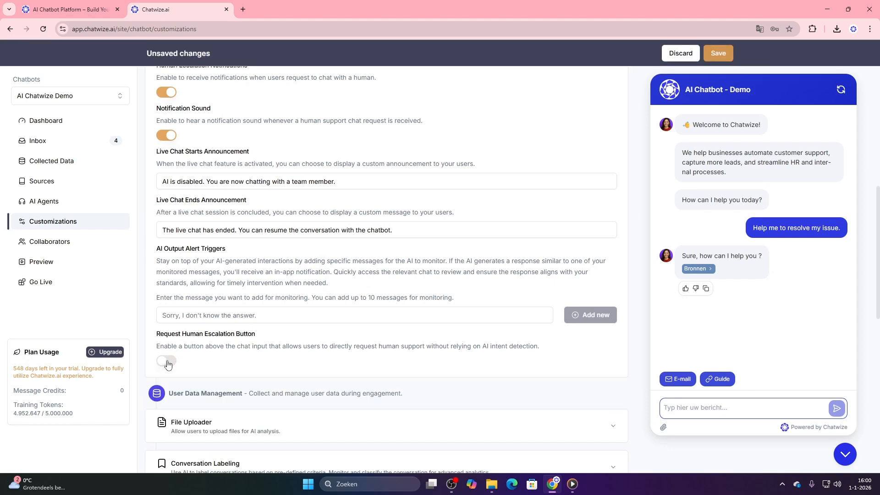
{"action": "left_click", "coordinate": [167, 362]}
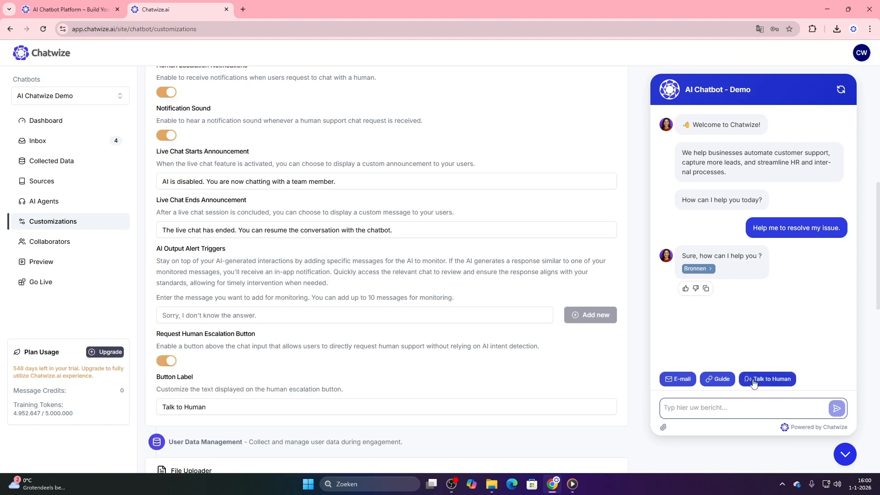
{"action": "left_click", "coordinate": [166, 361]}
{"action": "left_click", "coordinate": [166, 362]}
View the File Uploader settings, switch file upload off and back on, and highlight the required GPT models in the note
{"action": "scroll", "coordinate": [241, 366], "scroll_direction": "down", "scroll_amount": 10}
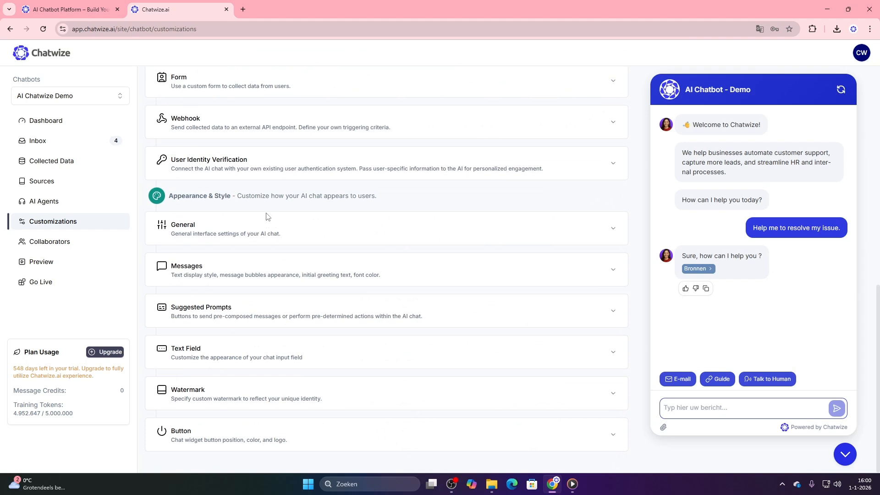
{"action": "scroll", "coordinate": [267, 222], "scroll_direction": "up", "scroll_amount": 1}
{"action": "scroll", "coordinate": [275, 330], "scroll_direction": "up", "scroll_amount": 6}
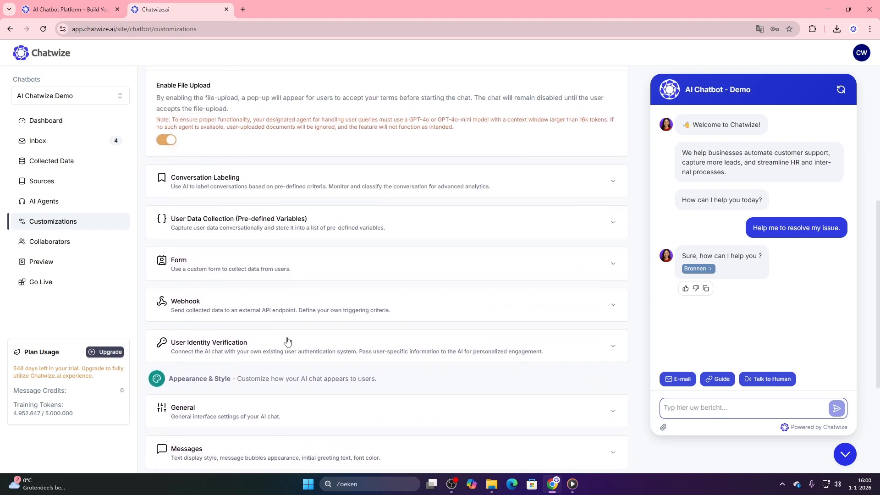
{"action": "left_click", "coordinate": [166, 277]}
{"action": "left_click", "coordinate": [166, 277]}
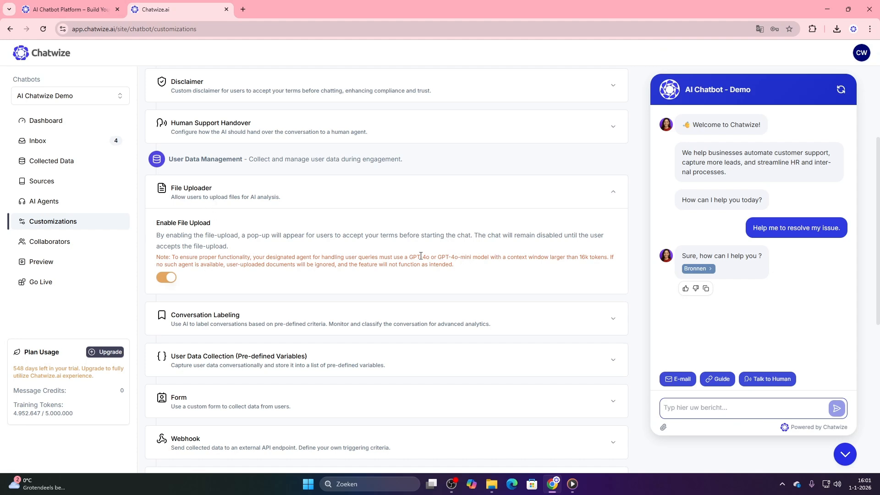
{"action": "left_click_drag", "start_coordinate": [411, 258], "coordinate": [487, 257]}
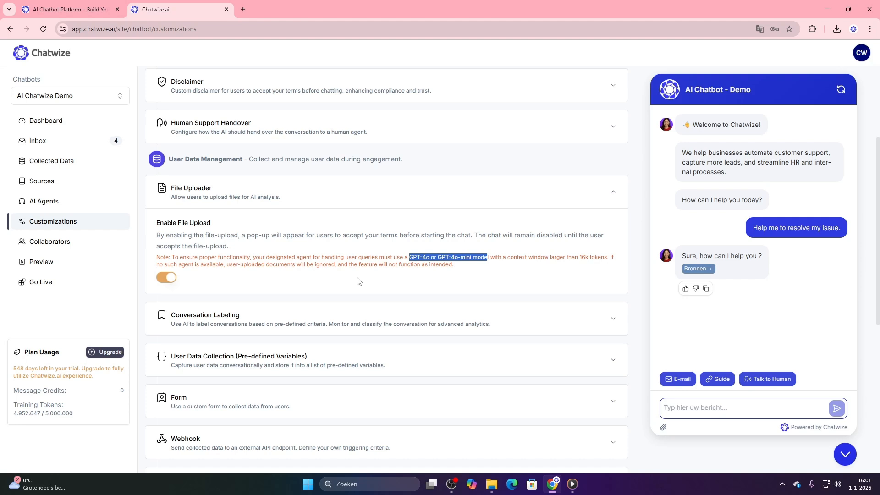
View the conversation labels, then examine the name, telephone and email variables in the User Data Collection settings
{"action": "left_click", "coordinate": [239, 317]}
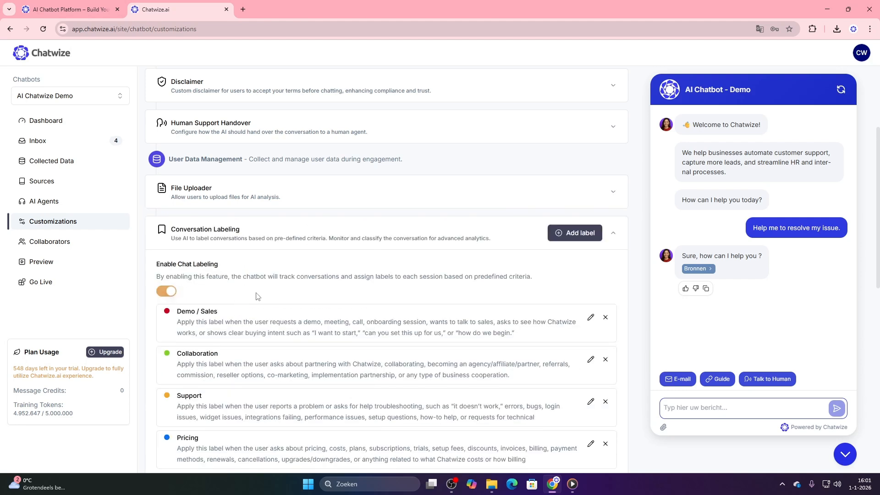
{"action": "scroll", "coordinate": [257, 296], "scroll_direction": "down", "scroll_amount": 2}
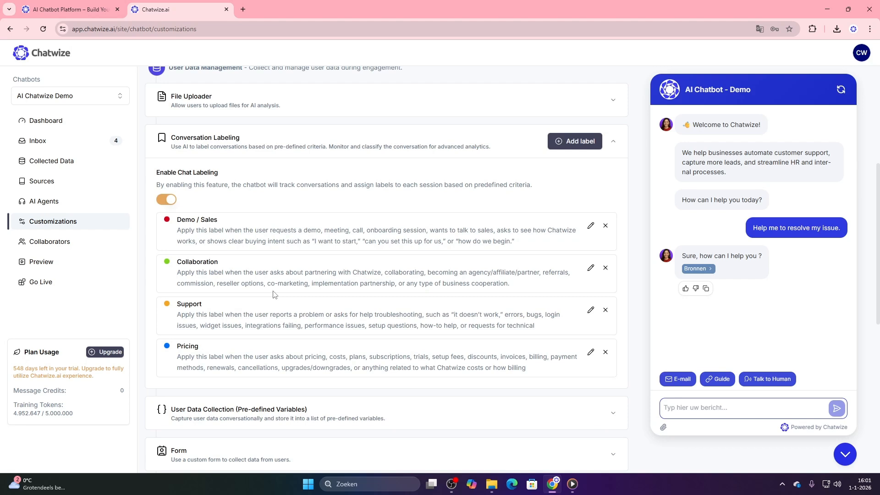
{"action": "left_click", "coordinate": [261, 409]}
{"action": "left_click_drag", "start_coordinate": [178, 320], "coordinate": [163, 320]}
{"action": "left_click_drag", "start_coordinate": [196, 290], "coordinate": [163, 289]}
{"action": "left_click_drag", "start_coordinate": [182, 259], "coordinate": [162, 258]}
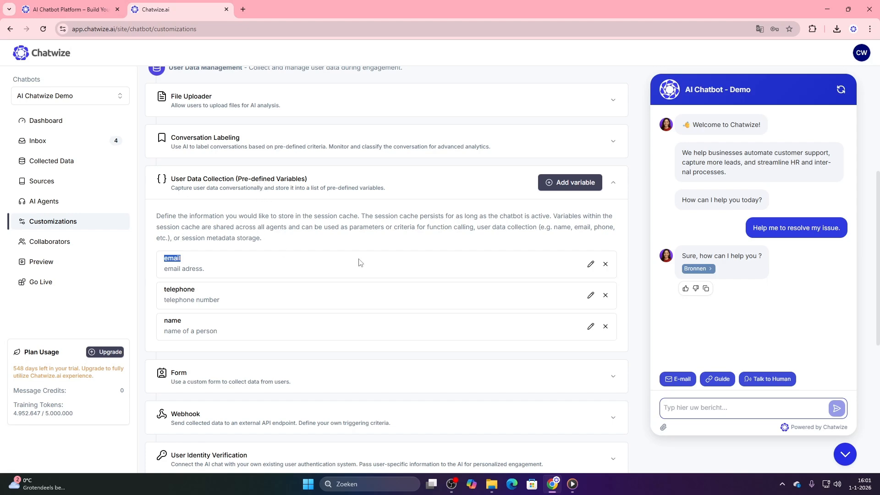
View the form for creating a new variable, cancel it, and collapse the User Data Collection settings
{"action": "left_click", "coordinate": [570, 184]}
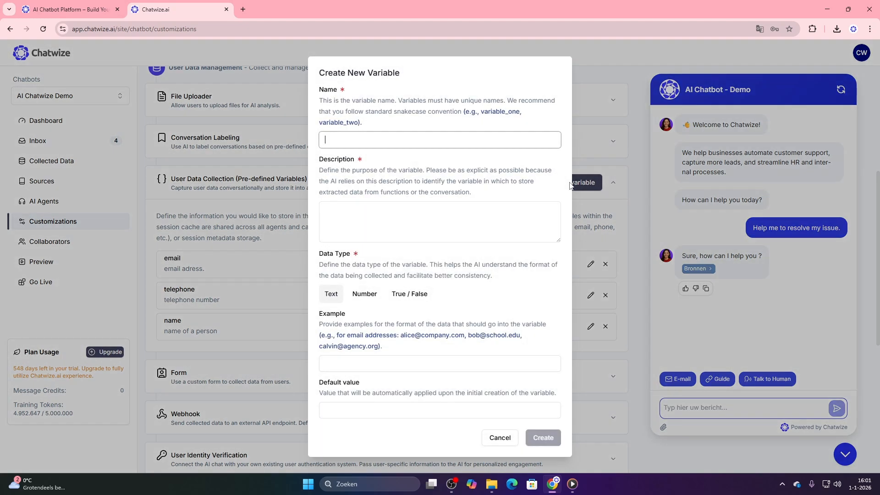
{"action": "left_click", "coordinate": [495, 439]}
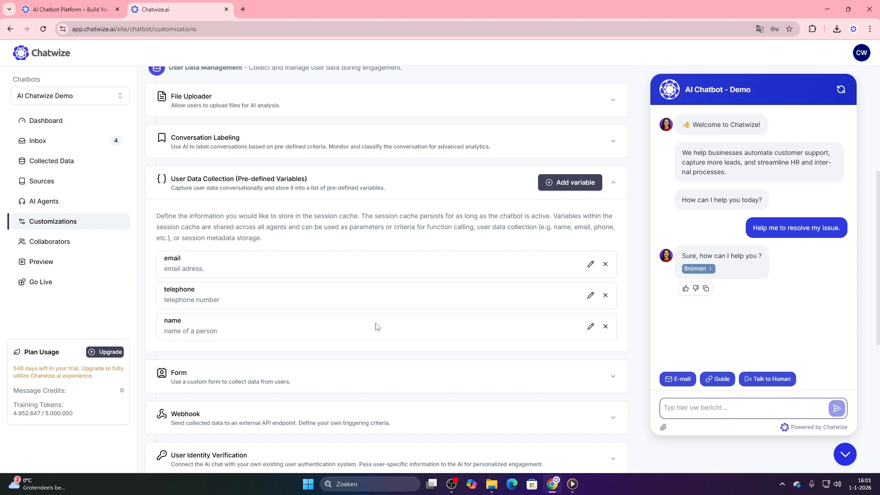
{"action": "left_click", "coordinate": [402, 188]}
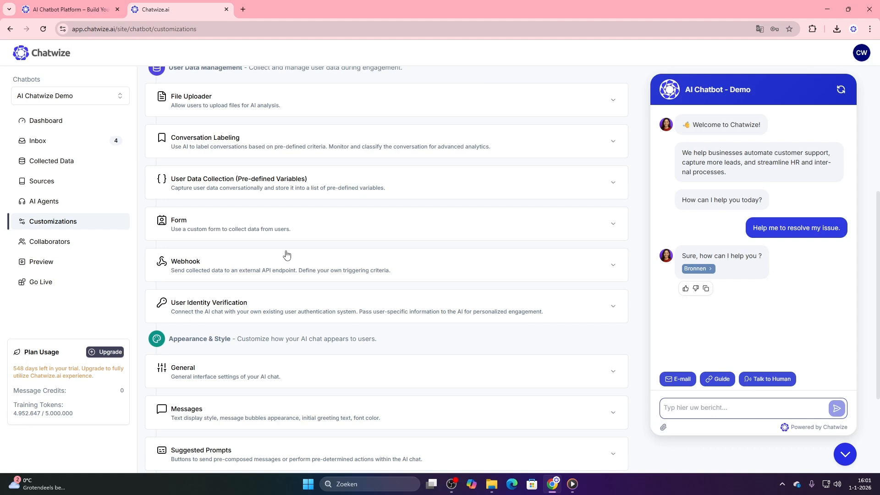
Add the Email, Name and Phone fields to the user data form and save the changes
{"action": "left_click", "coordinate": [295, 228]}
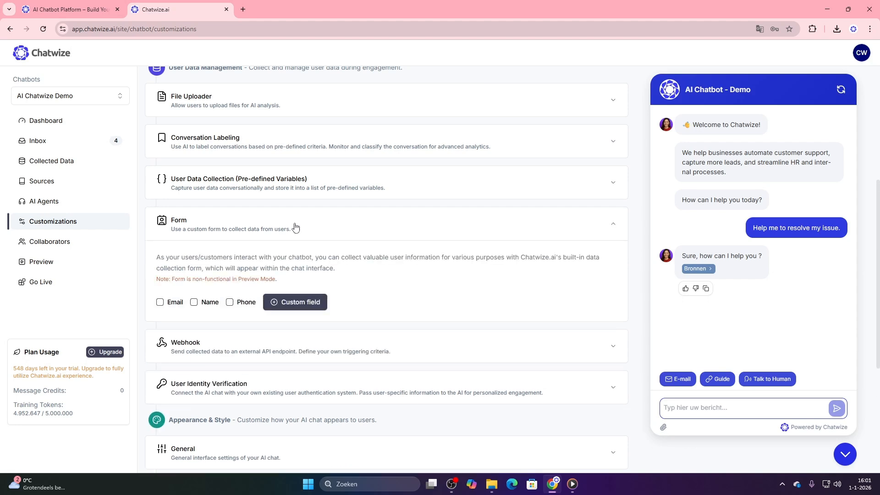
{"action": "left_click", "coordinate": [160, 302]}
{"action": "left_click", "coordinate": [194, 302]}
{"action": "left_click", "coordinate": [229, 302]}
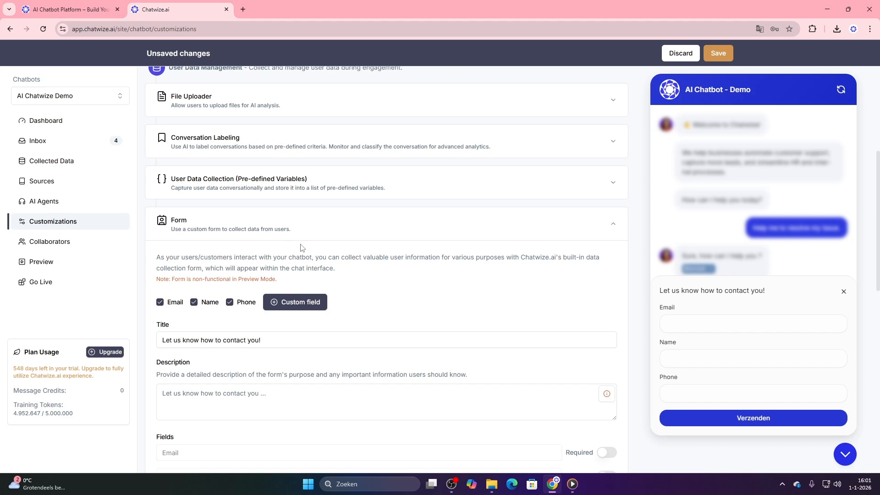
{"action": "scroll", "coordinate": [405, 294], "scroll_direction": "down", "scroll_amount": 2}
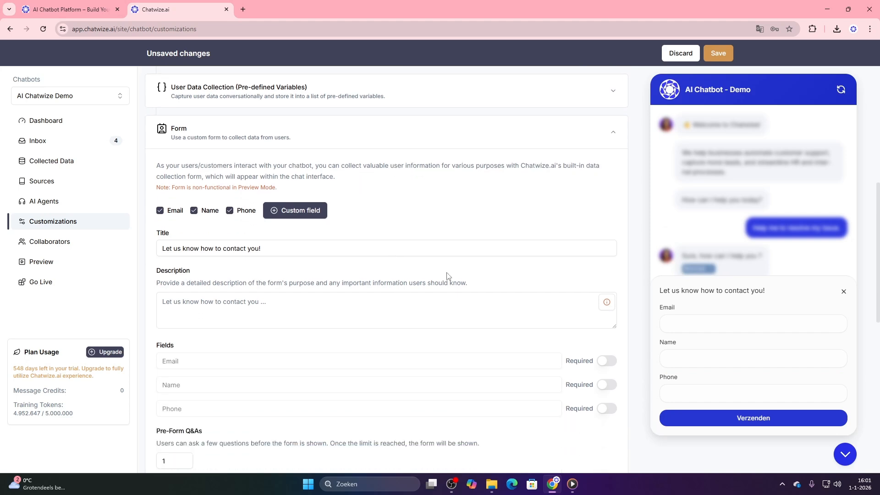
{"action": "left_click", "coordinate": [716, 57]}
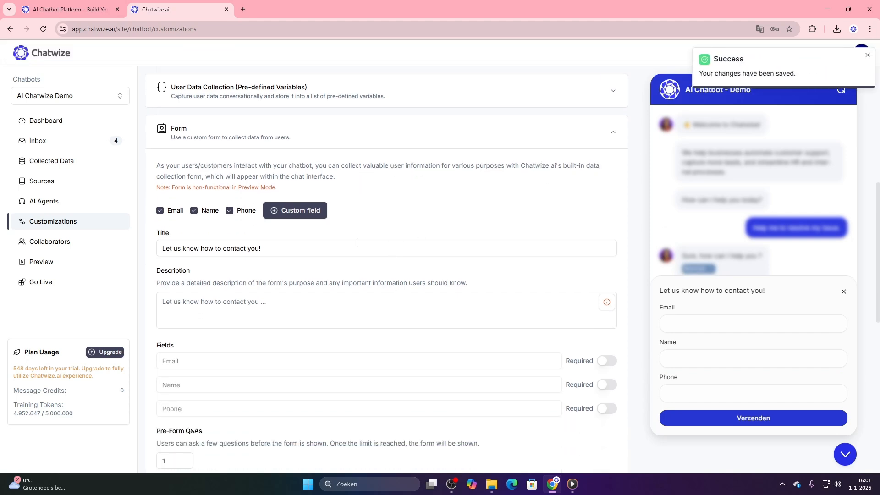
Remove the Email, Name and Phone fields from the user data form and save the changes
{"action": "left_click", "coordinate": [173, 211]}
{"action": "left_click", "coordinate": [194, 210]}
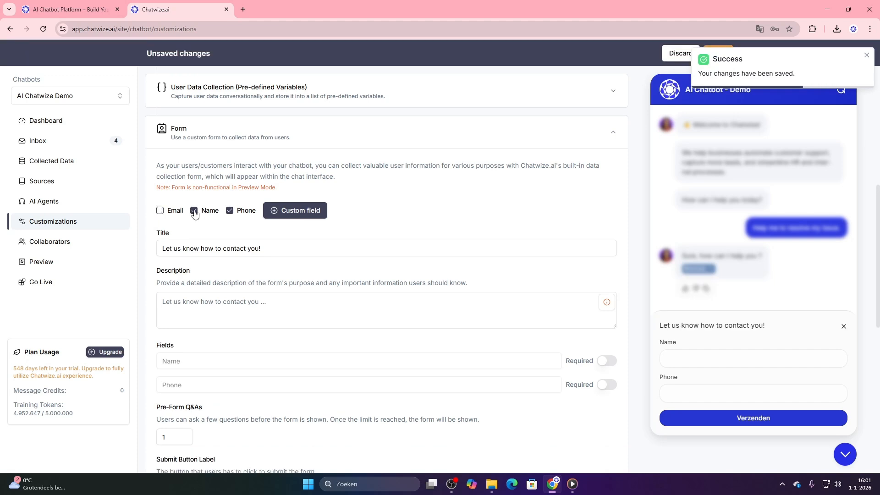
{"action": "left_click", "coordinate": [230, 211]}
{"action": "left_click", "coordinate": [865, 58]}
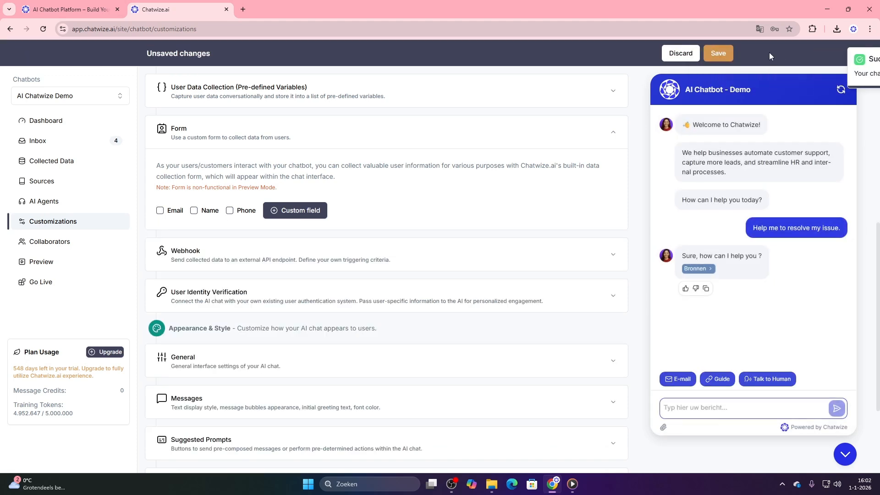
{"action": "left_click", "coordinate": [718, 54]}
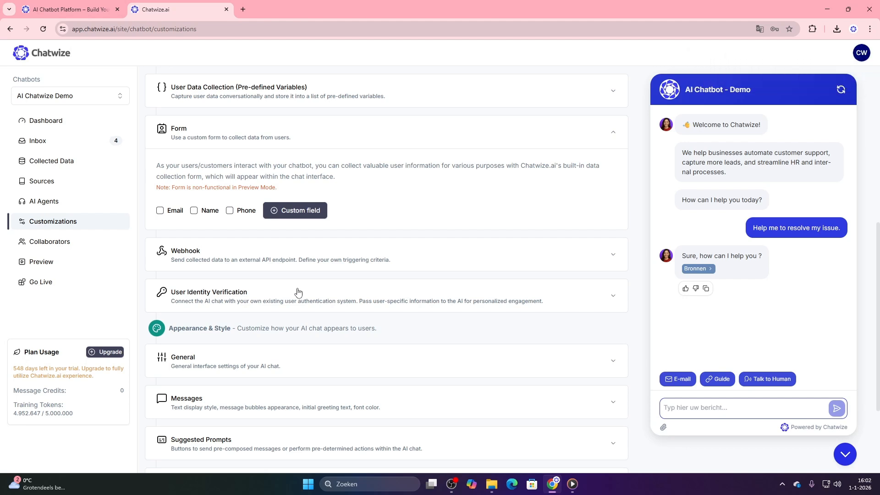
View the General settings under Appearance & Style, and make a trial edit to the chat name and revert it
{"action": "left_click", "coordinate": [260, 344]}
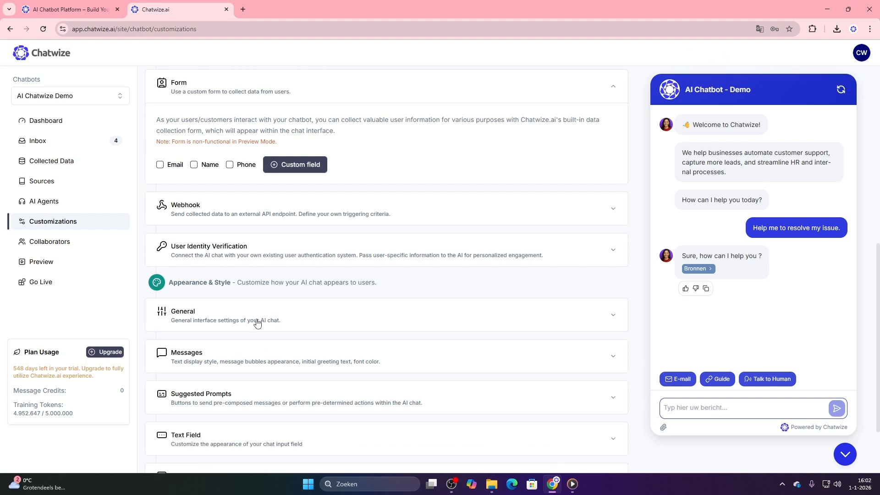
{"action": "scroll", "coordinate": [260, 320], "scroll_direction": "down", "scroll_amount": 1}
{"action": "scroll", "coordinate": [260, 319], "scroll_direction": "down", "scroll_amount": 1}
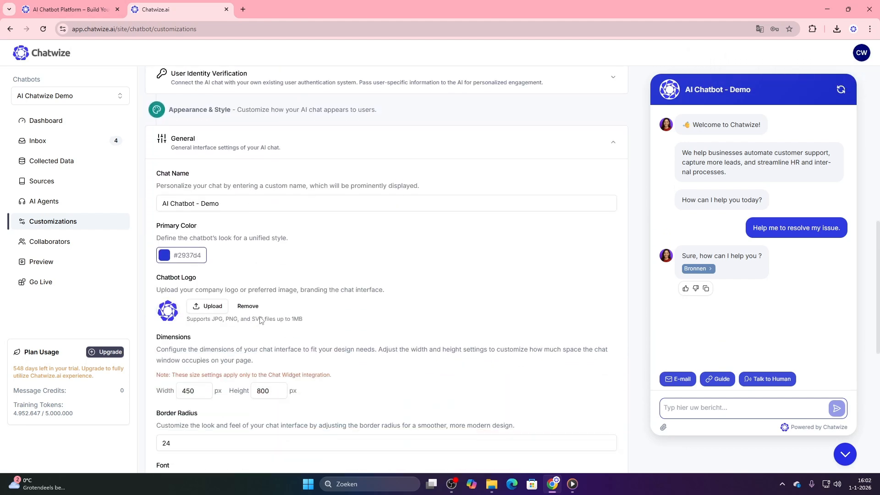
{"action": "left_click", "coordinate": [244, 206]}
{"action": "type", "text": "o"}
{"action": "key", "text": "BackSpace"}
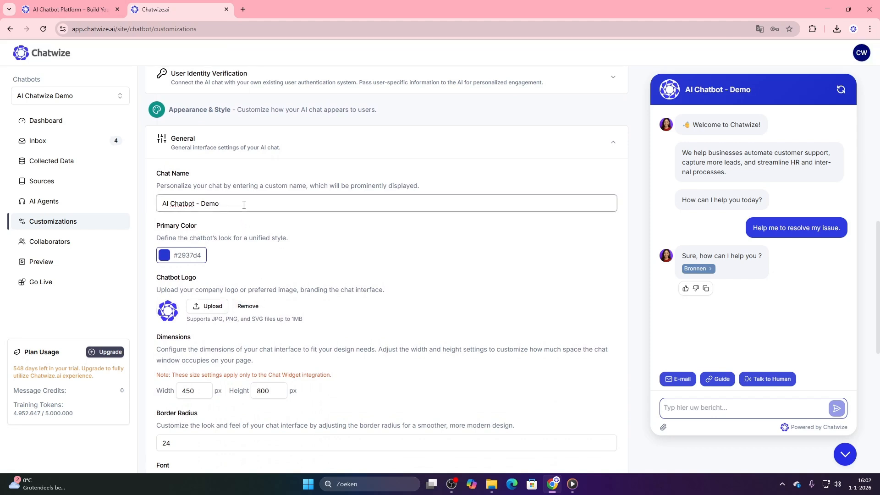
Preview the chat in the Dark theme and switch it back to Light
{"action": "scroll", "coordinate": [289, 321], "scroll_direction": "down", "scroll_amount": 6}
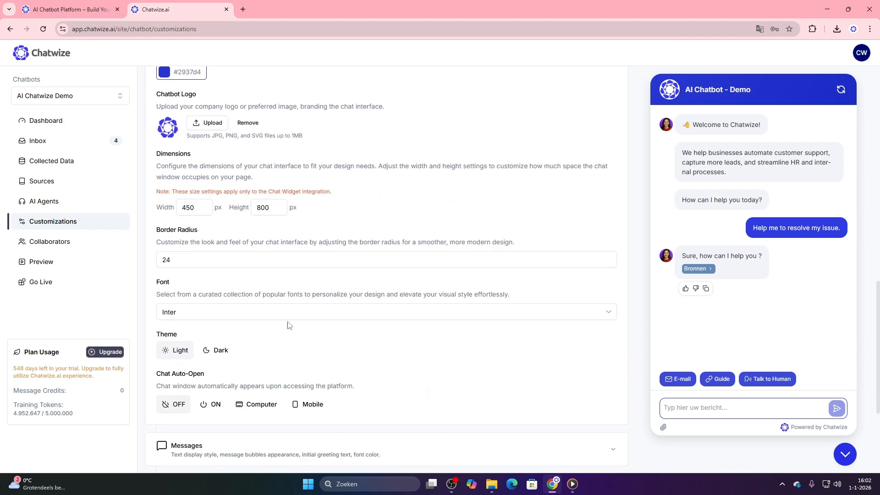
{"action": "left_click", "coordinate": [219, 259]}
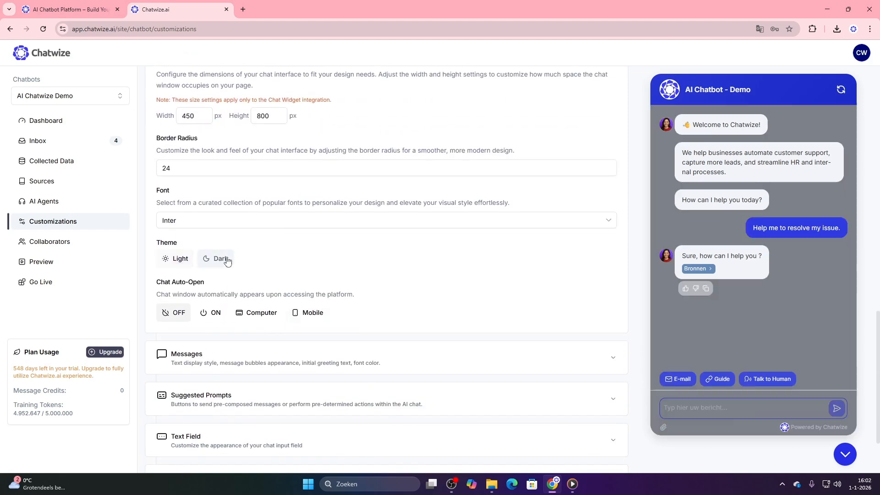
{"action": "left_click", "coordinate": [175, 259]}
Go to the chatbot's Go Live integrations and view the instructions for embedding the chat button on a website
{"action": "left_click", "coordinate": [19, 282]}
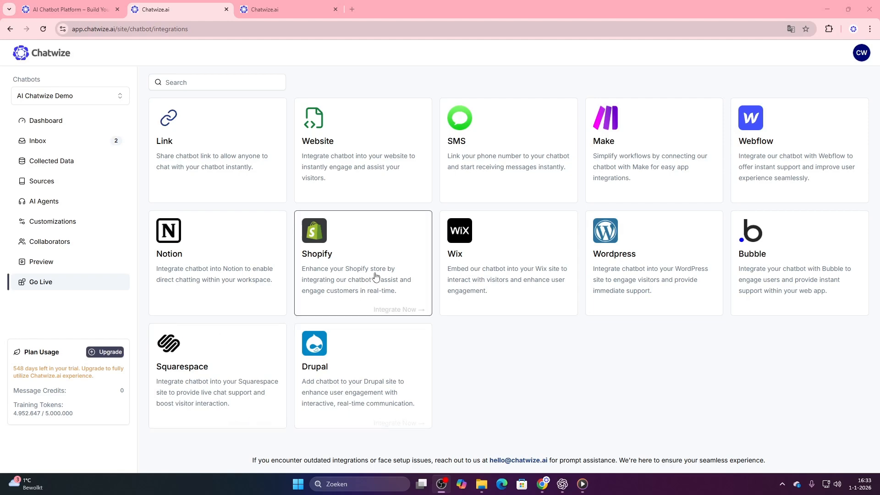
{"action": "left_click", "coordinate": [361, 159]}
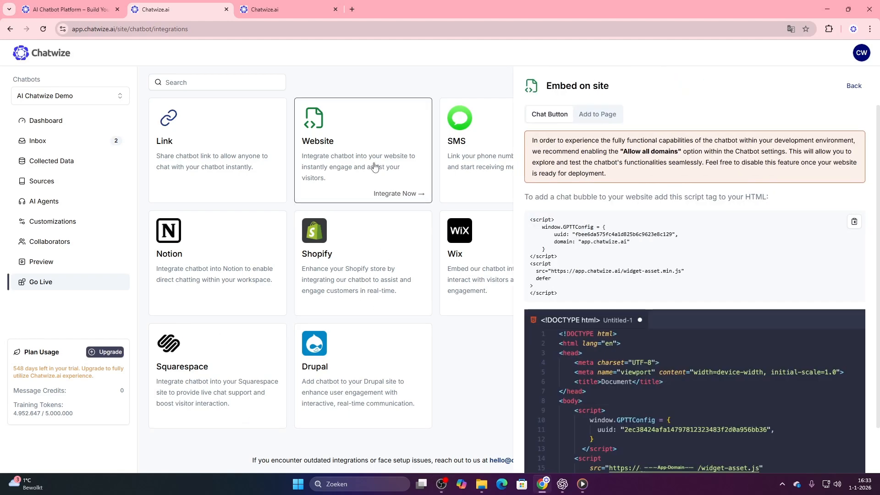
{"action": "scroll", "coordinate": [673, 224], "scroll_direction": "down", "scroll_amount": 1}
{"action": "scroll", "coordinate": [673, 224], "scroll_direction": "up", "scroll_amount": 1}
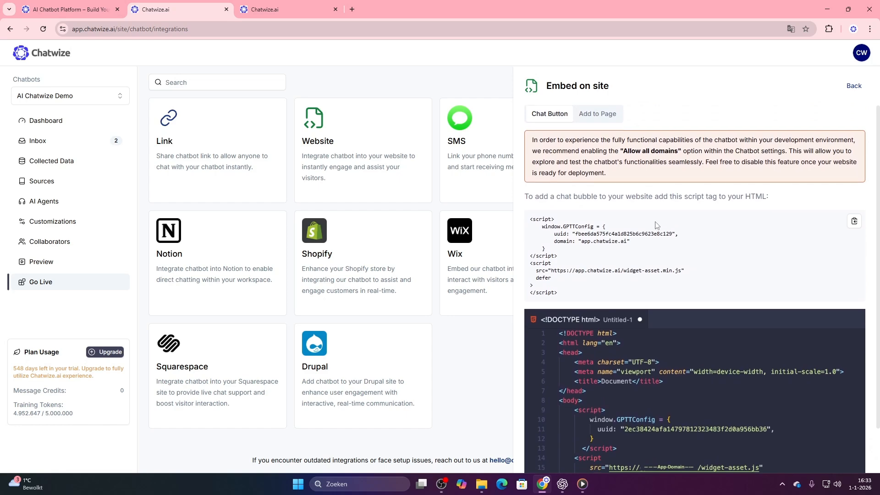
Copy the chatbot's share link, and send a callback request containing a phone number and e-mail address in the shared chat
{"action": "left_click", "coordinate": [211, 157]}
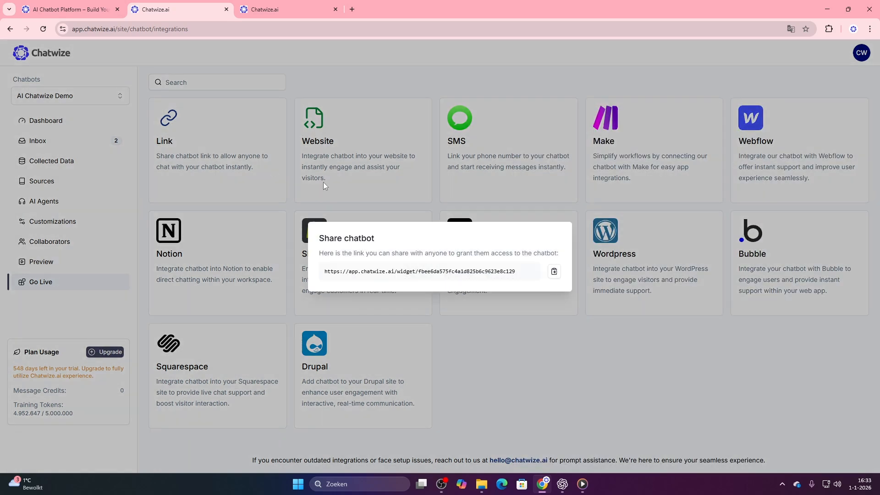
{"action": "left_click", "coordinate": [554, 271]}
{"action": "left_click", "coordinate": [277, 7]}
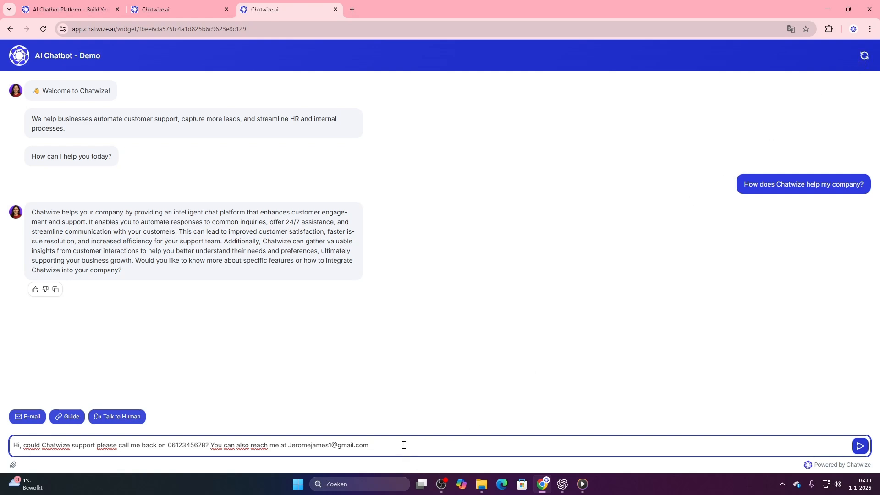
{"action": "key", "text": "Return"}
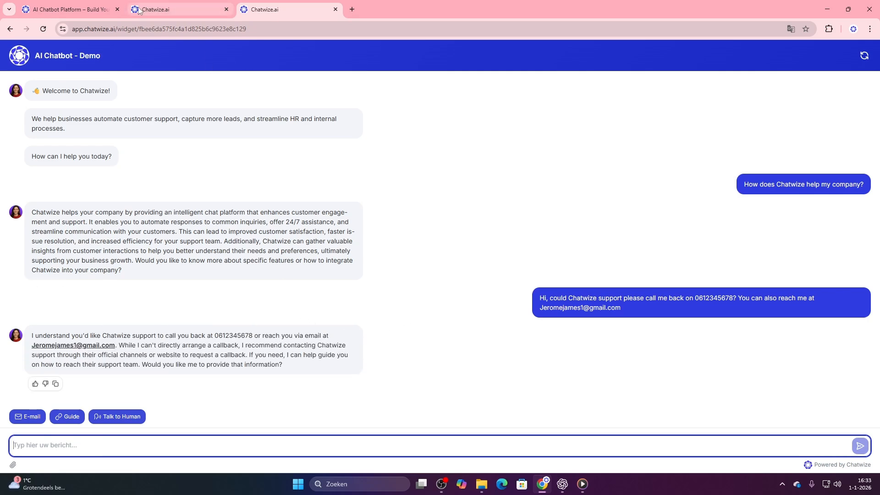
Open the newest conversation in the chatbot's Inbox to examine its messages and the labels assigned to it
{"action": "left_click", "coordinate": [154, 9]}
{"action": "left_click", "coordinate": [57, 142]}
{"action": "left_click", "coordinate": [165, 140]}
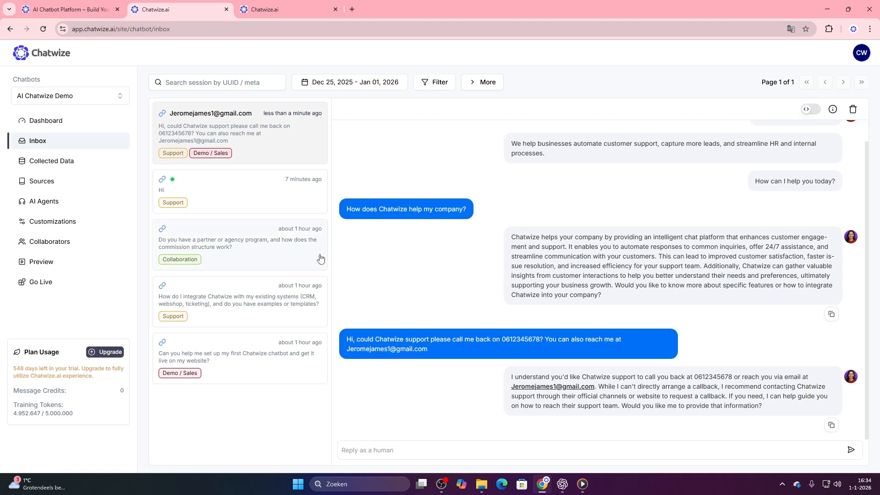
Request Talk to Human in the shared chat, and answer from the Inbox by greeting the customer by first name and asking "how you doing?"
{"action": "left_click", "coordinate": [283, 11]}
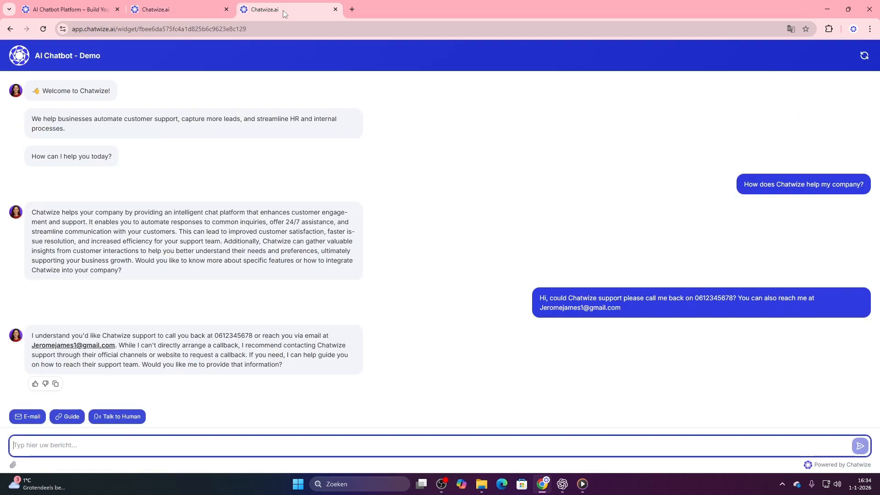
{"action": "left_click", "coordinate": [122, 417]}
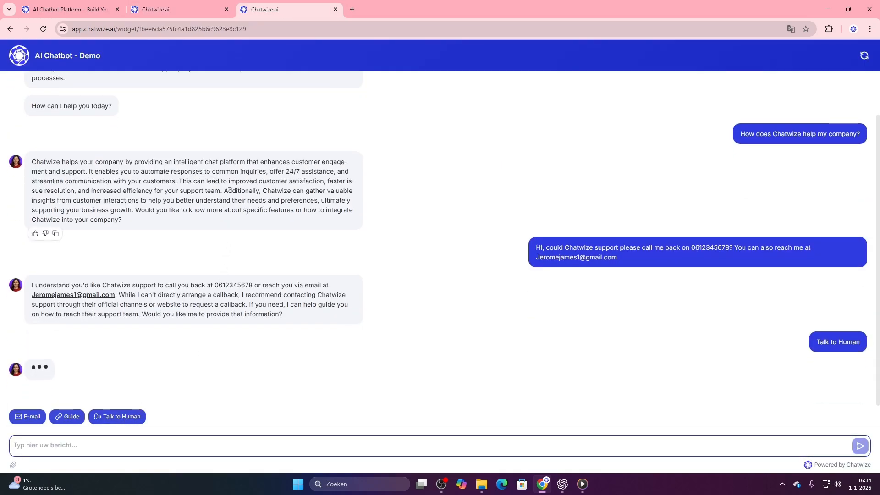
{"action": "left_click", "coordinate": [165, 9]}
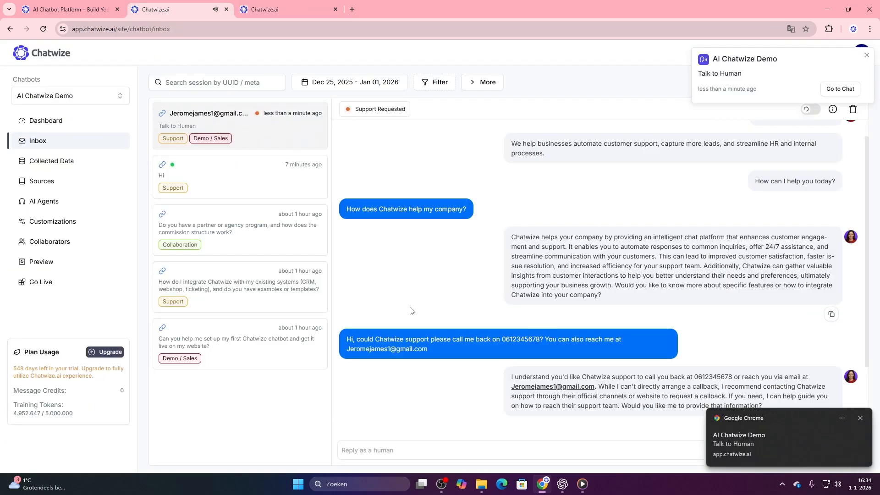
{"action": "type", "text": "Hello Jero"}
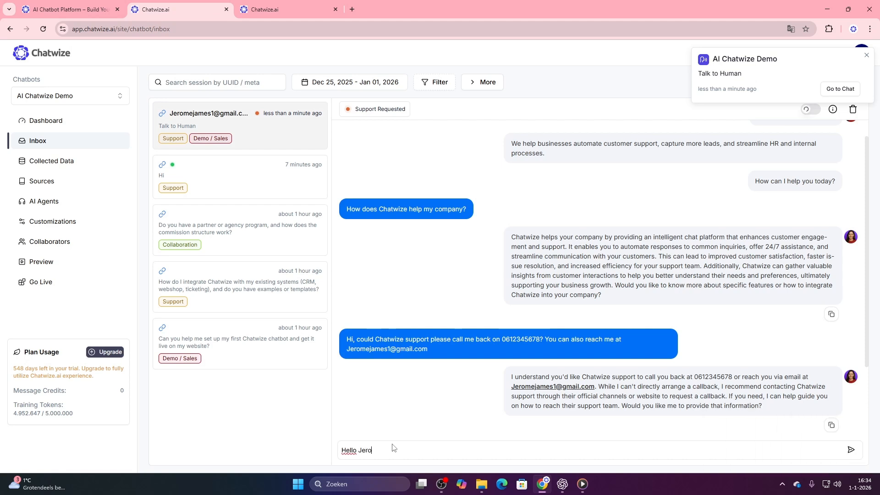
{"action": "type", "text": "me, how you doing?"}
{"action": "key", "text": "Return"}
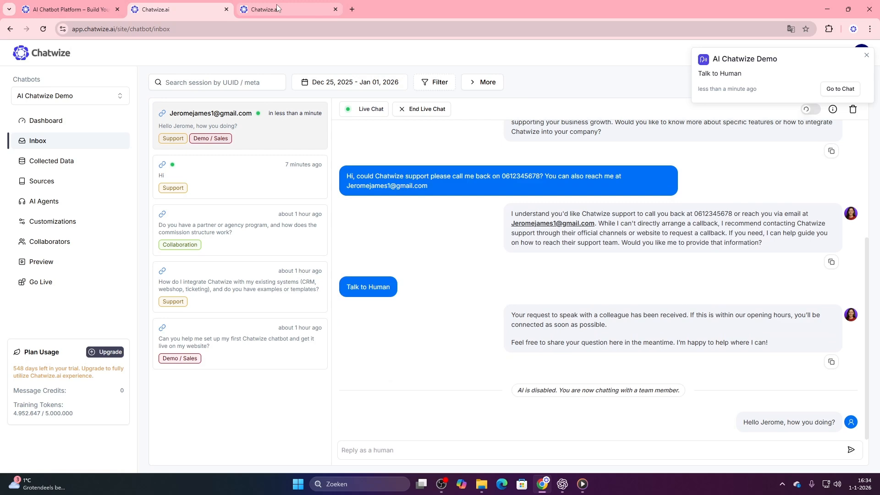
Reply "Hi!" to the team member as the customer in the shared chat
{"action": "left_click", "coordinate": [277, 5]}
{"action": "left_click", "coordinate": [105, 442]}
{"action": "type", "text": "Hi!"}
{"action": "key", "text": "Return"}
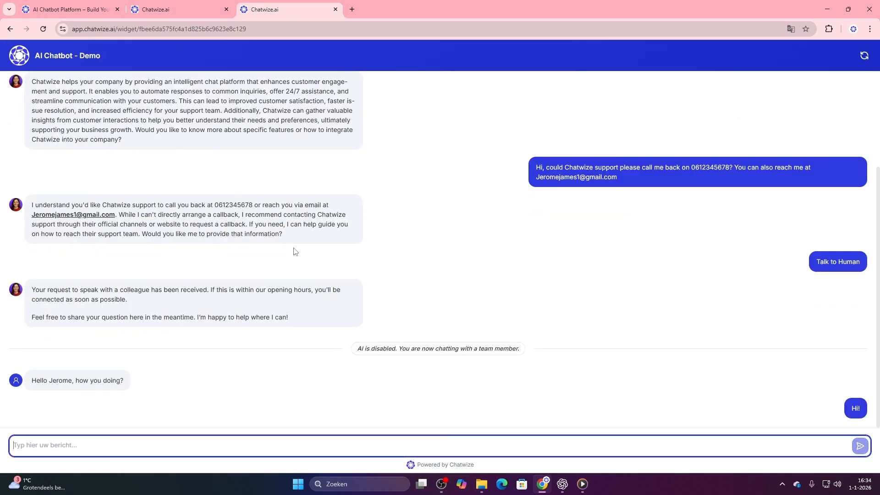
End the live chat from the Inbox, check the customer's side of the shared chat, and return to the Inbox
{"action": "left_click", "coordinate": [197, 13]}
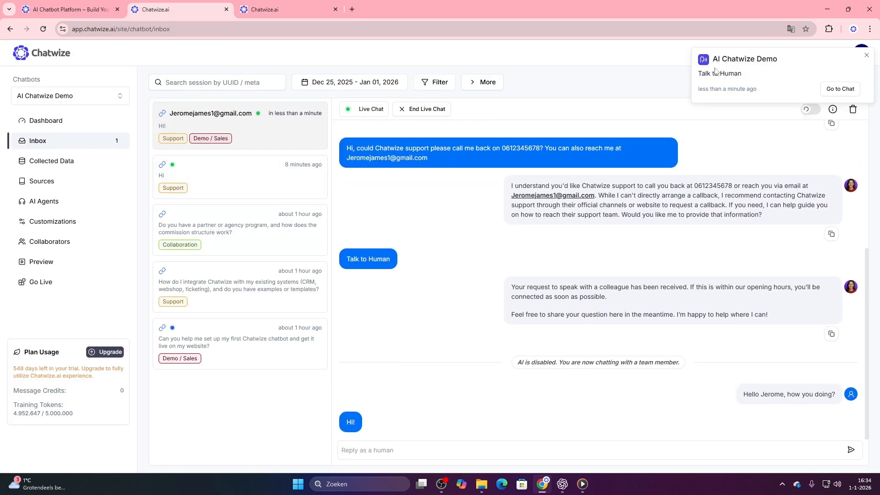
{"action": "left_click", "coordinate": [419, 112]}
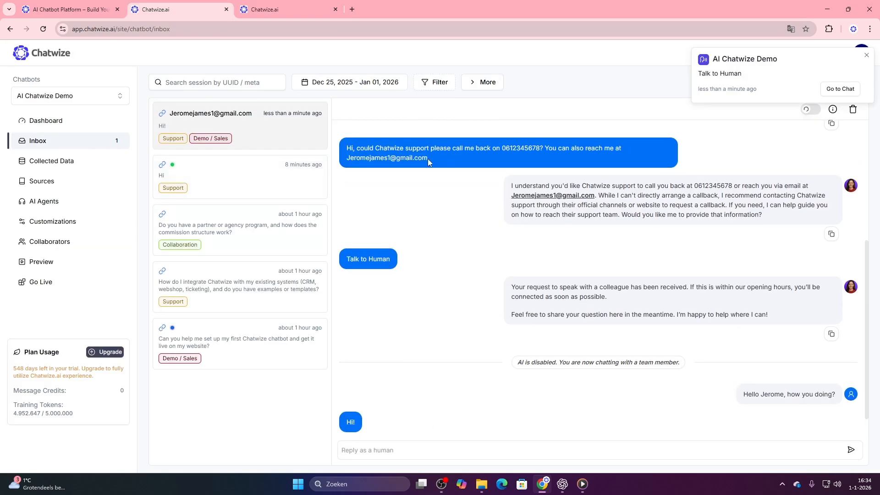
{"action": "left_click", "coordinate": [282, 6]}
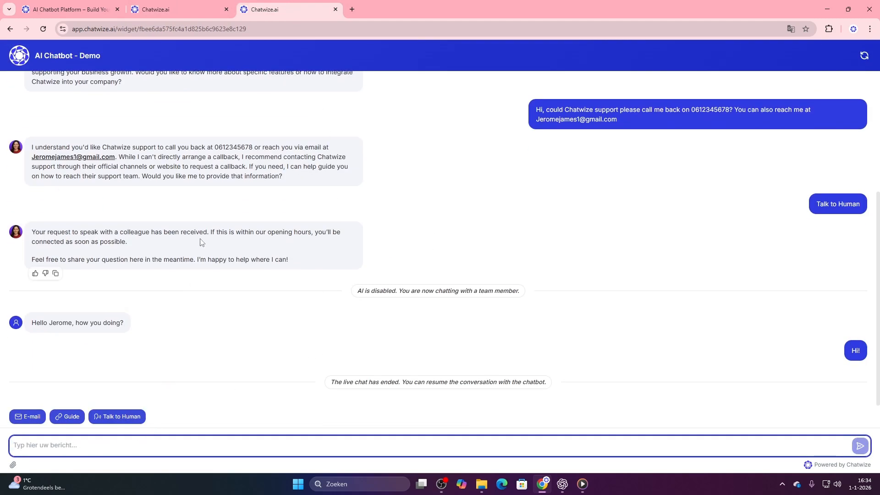
{"action": "left_click", "coordinate": [185, 7]}
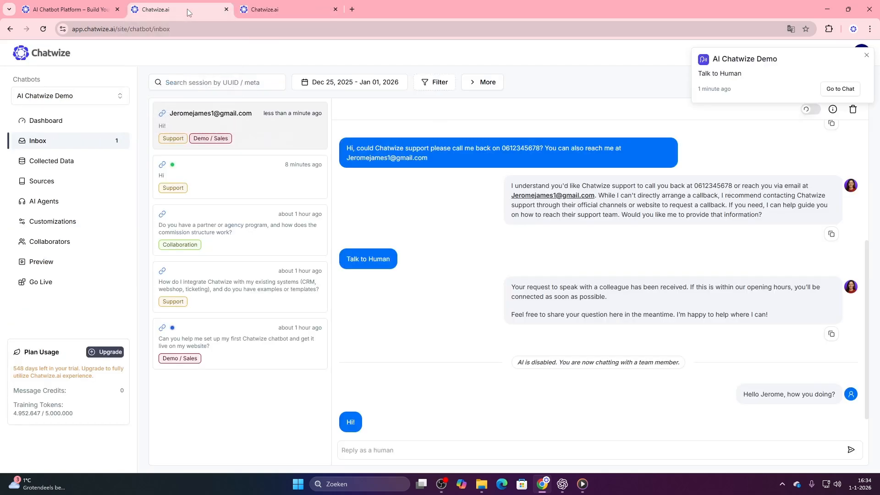